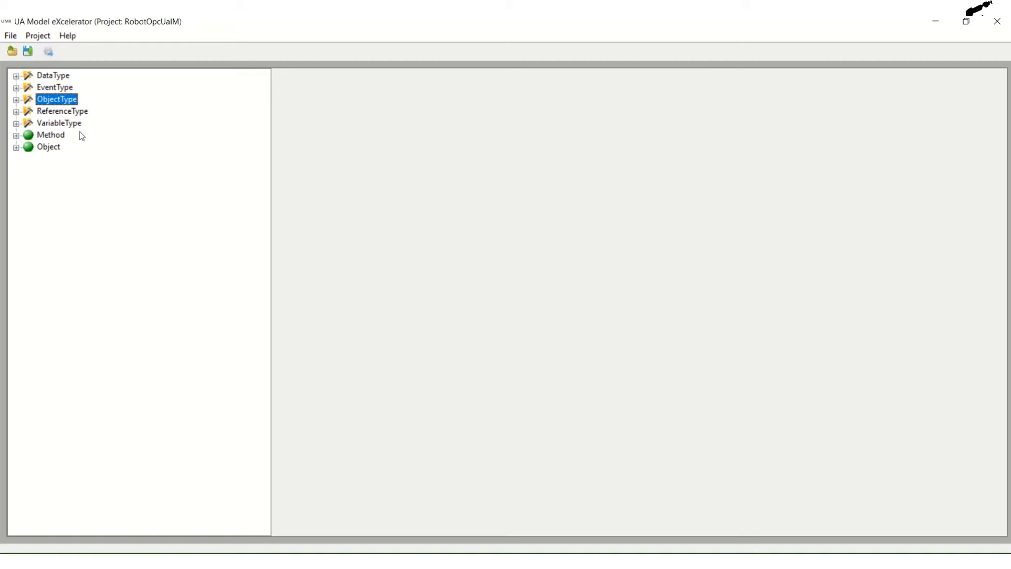
- Expand the RobotType object type and review its list of children and its prgFileName and Speed properties
left_click(54, 111)
double_click(62, 100)
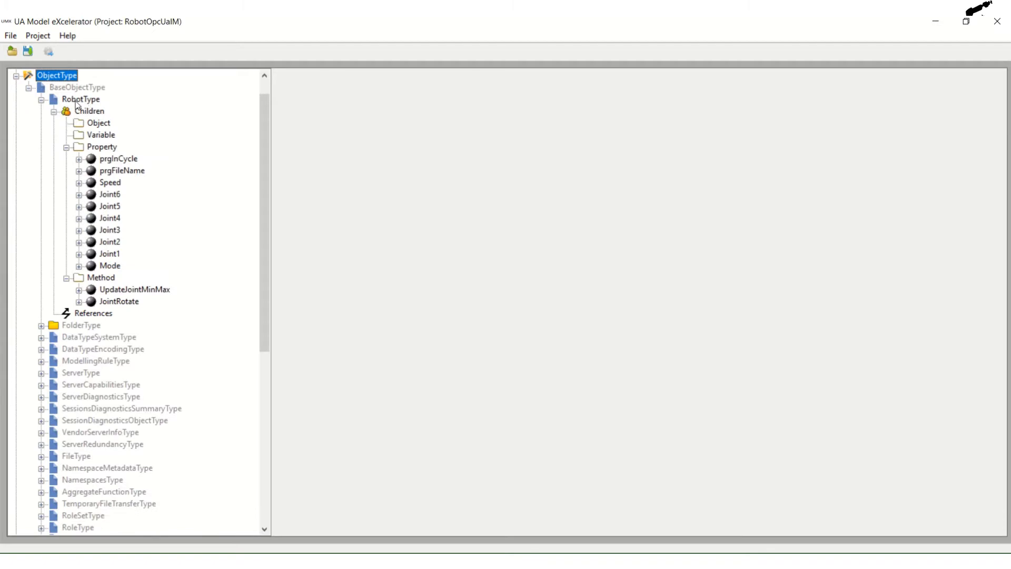
left_click(77, 101)
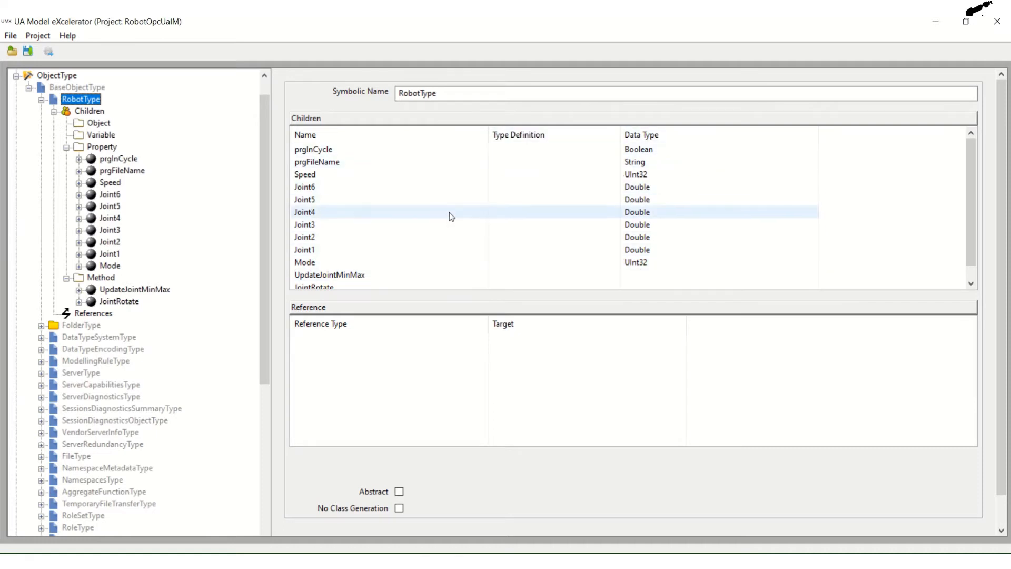
left_click(314, 161)
left_click(124, 171)
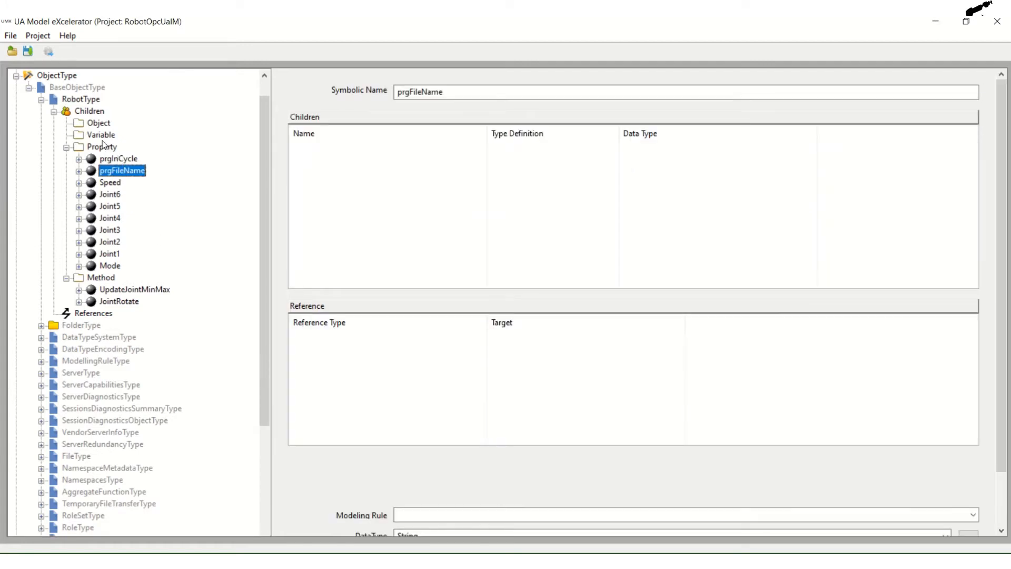
right_click(104, 149)
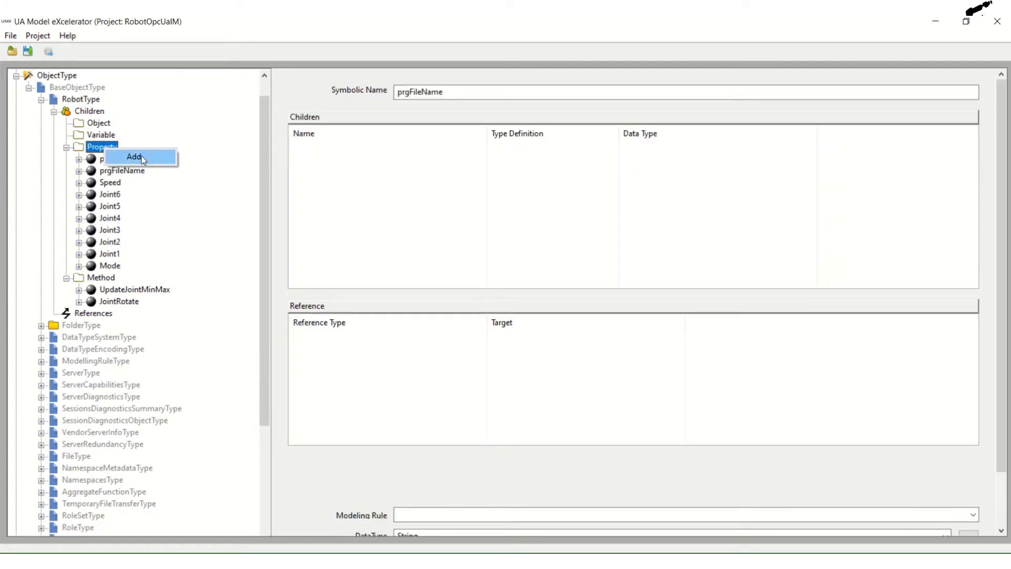
left_click(112, 181)
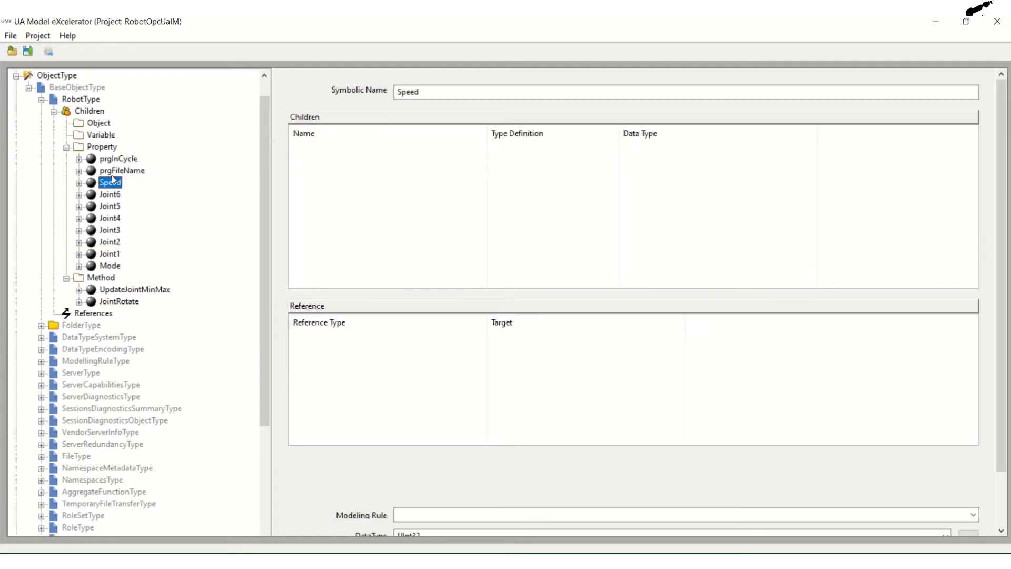
left_click(116, 171)
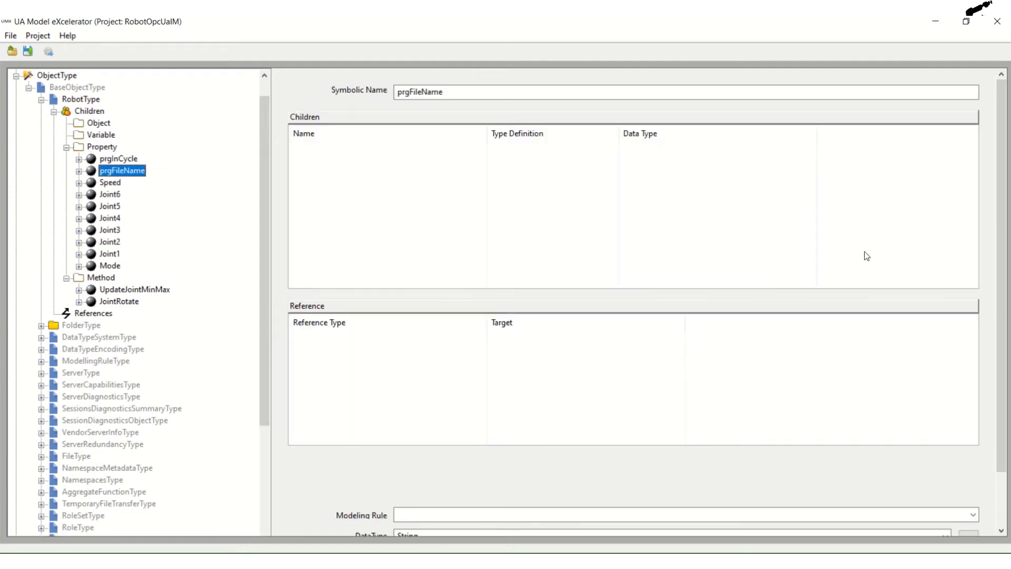
- Look through the BaseDataType entries offered for the prgFileName property's data type and close the lookup without choosing one
scroll(996, 226, "down", 3)
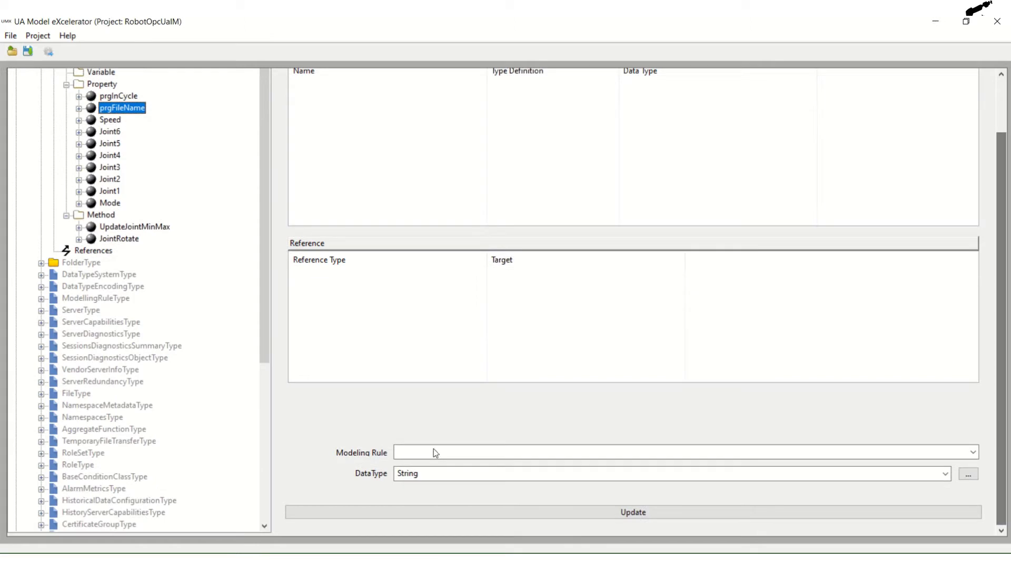
left_click(967, 474)
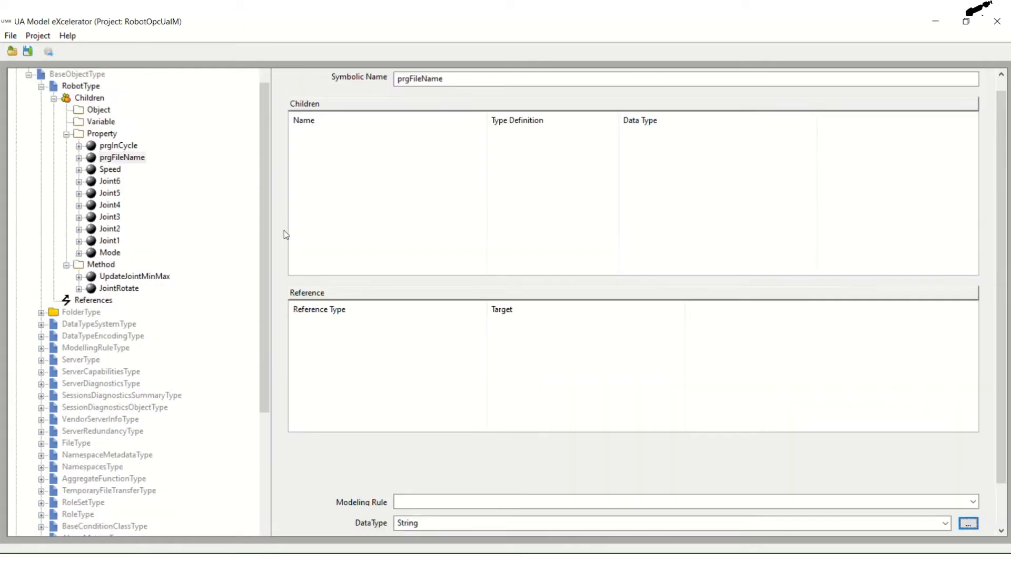
left_click(968, 526)
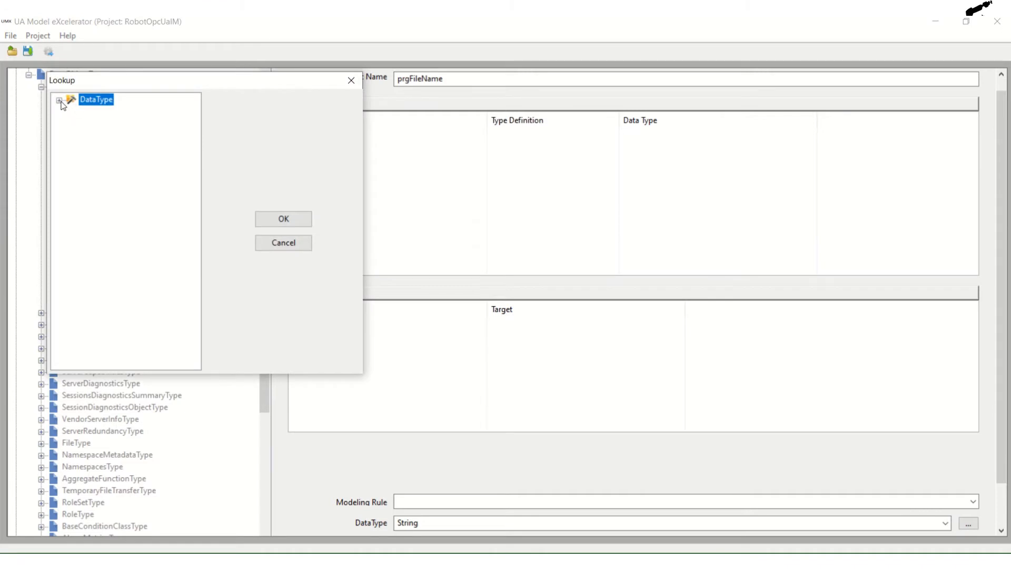
left_click(60, 101)
left_click(73, 112)
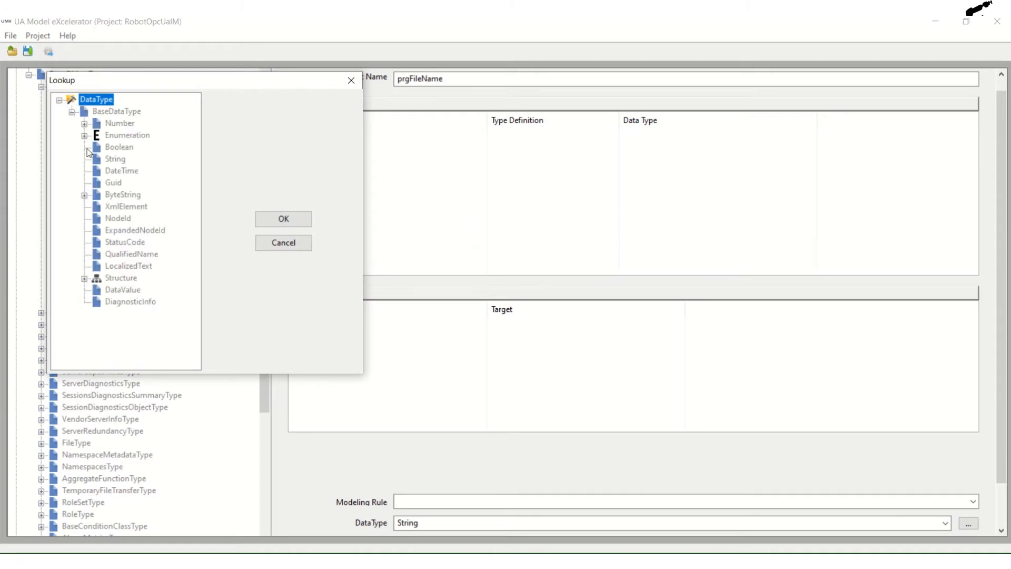
left_click(280, 242)
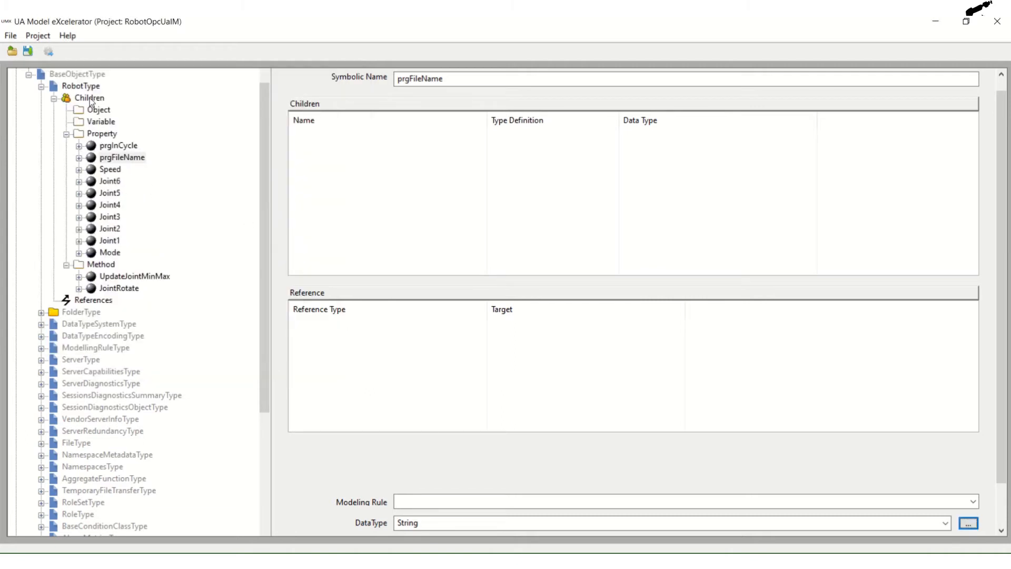
- Inspect RobotType's methods UpdateJointMinMax and JointRotate, including the Angle and Joint properties of JointRotate
left_click(105, 266)
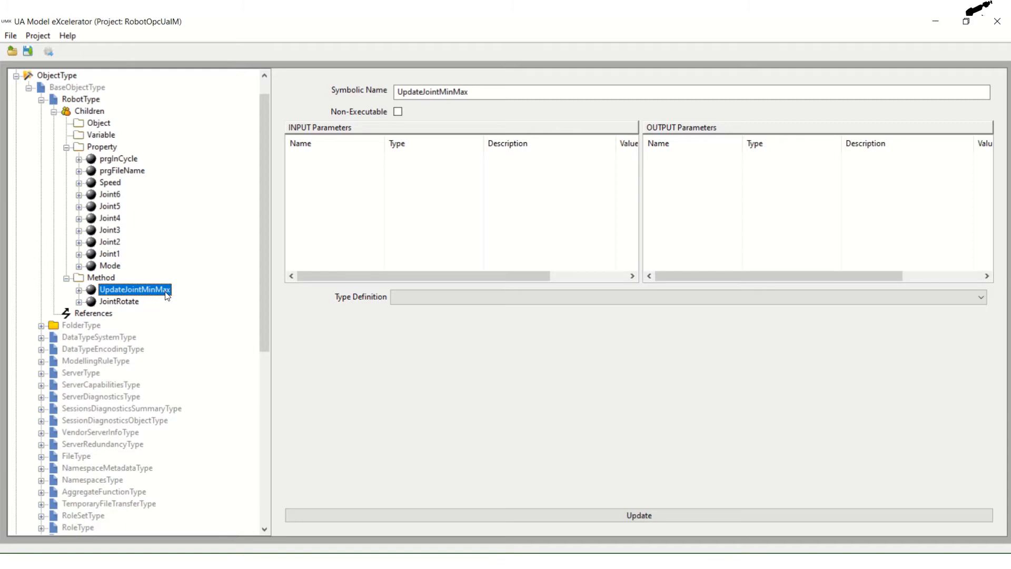
left_click(107, 303)
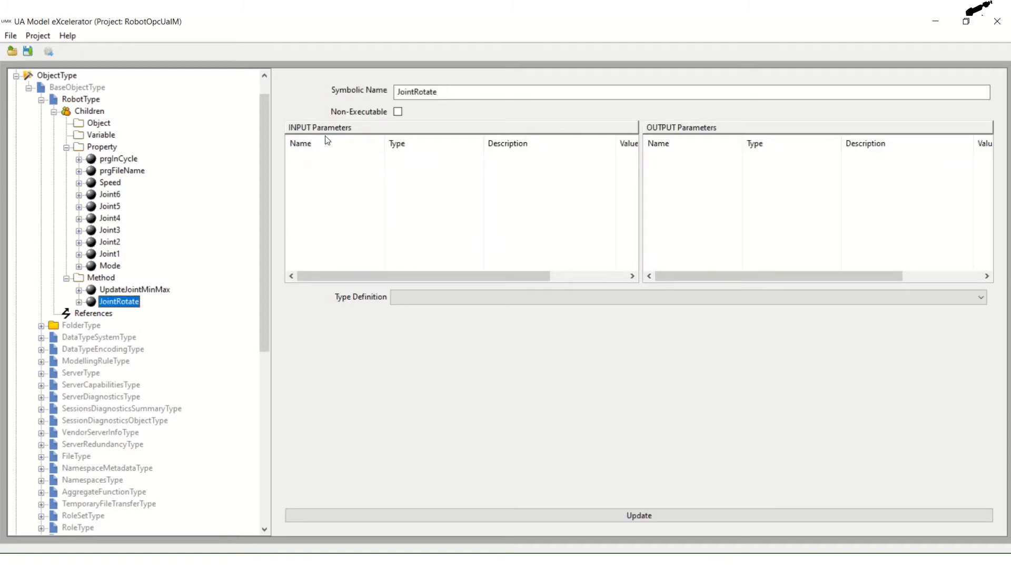
left_click(79, 302)
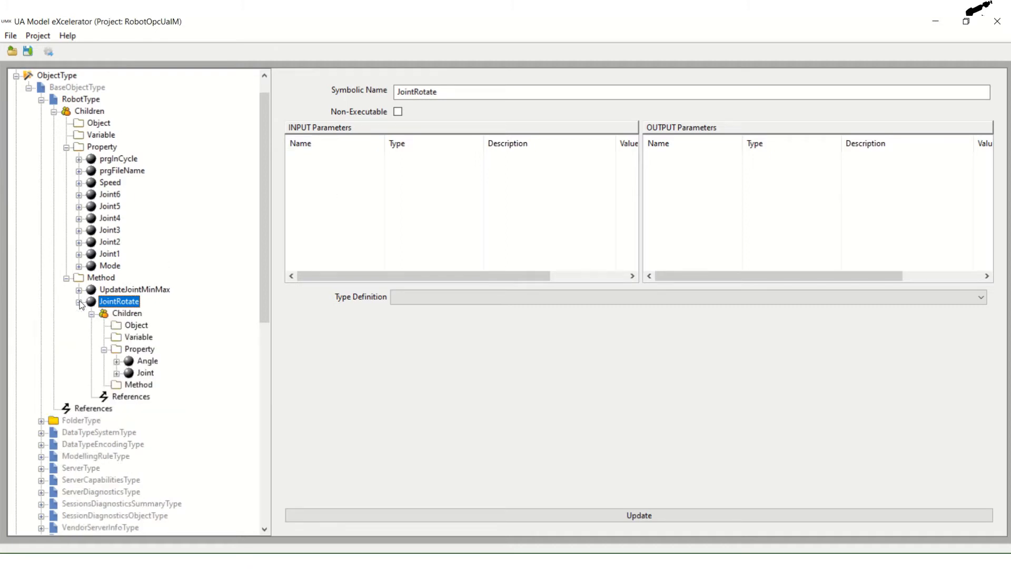
left_click(151, 363)
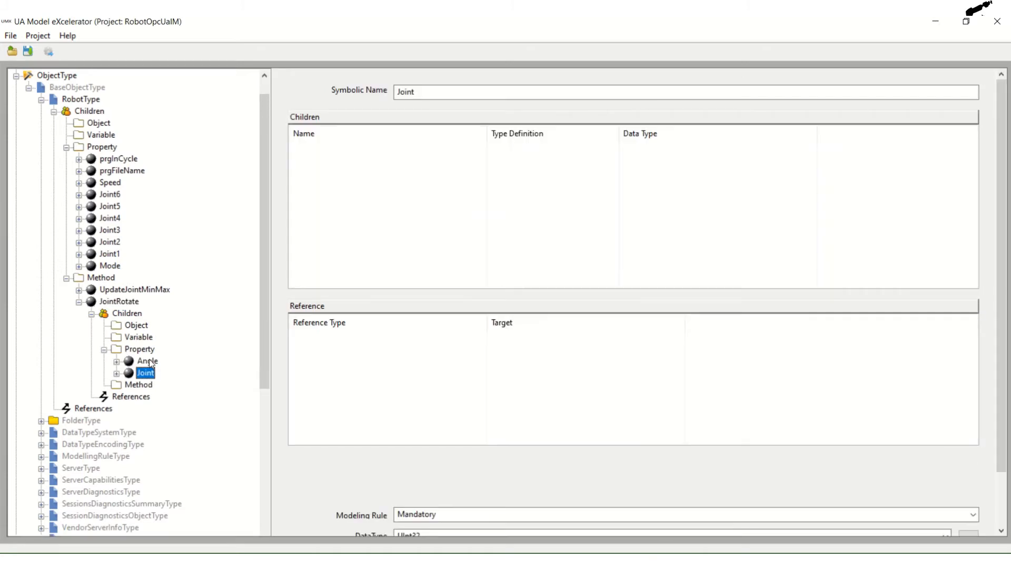
left_click(150, 362)
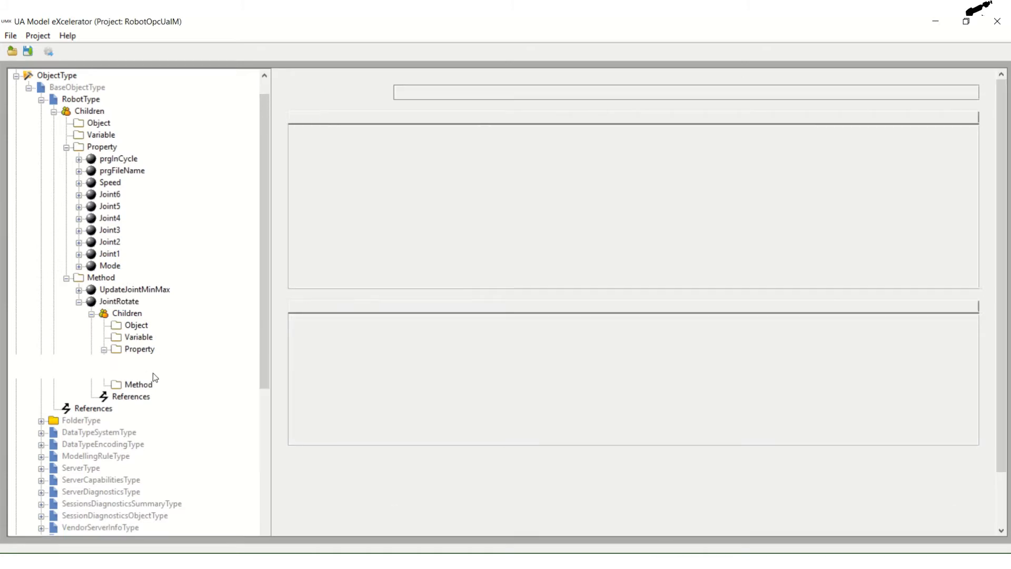
left_click(151, 373)
left_click(158, 363)
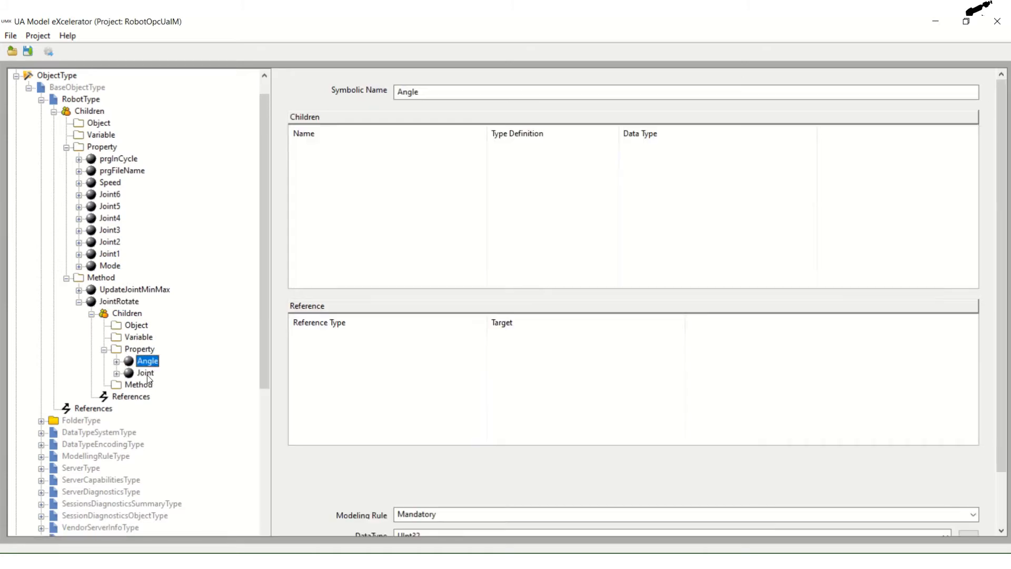
left_click(147, 374)
left_click(153, 365)
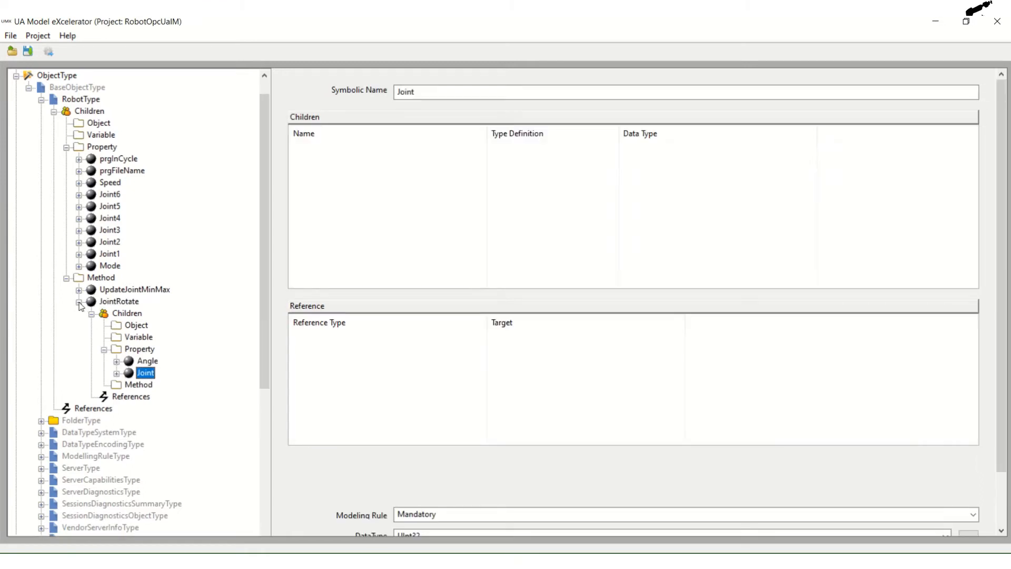
left_click(79, 301)
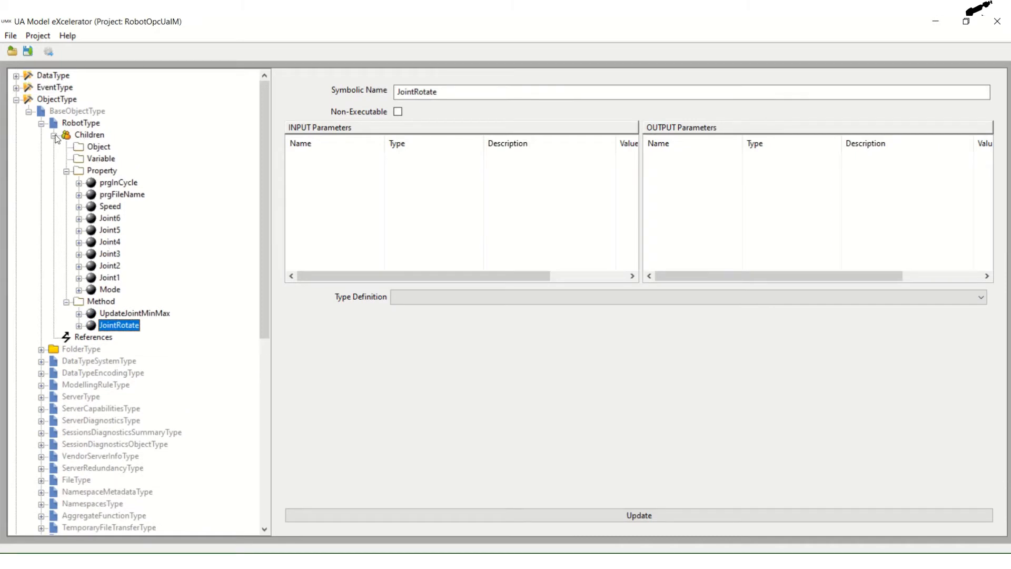
- Return to the overview of RobotType's children and collapse the ObjectType branch
left_click(54, 136)
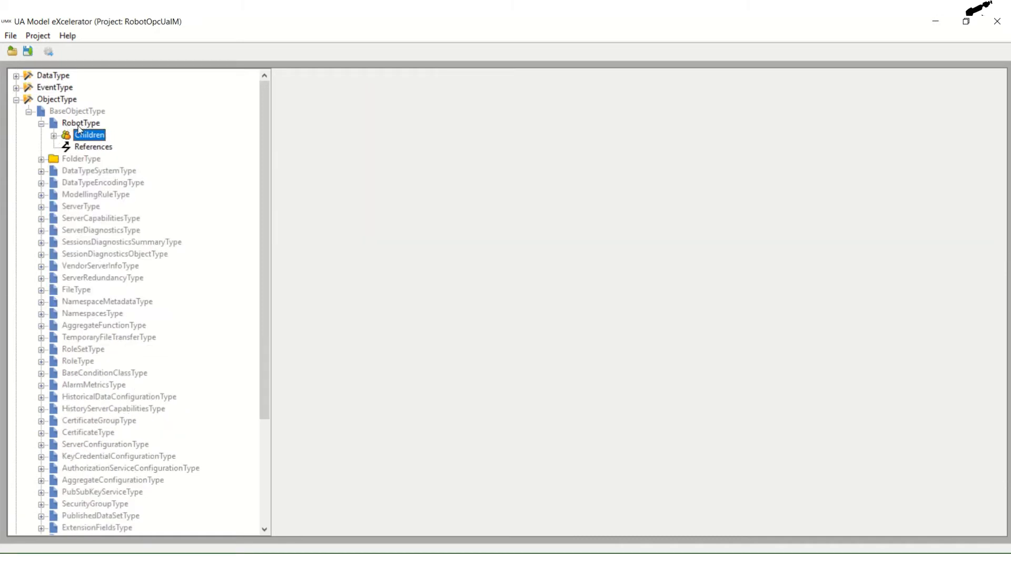
left_click(54, 136)
left_click(80, 123)
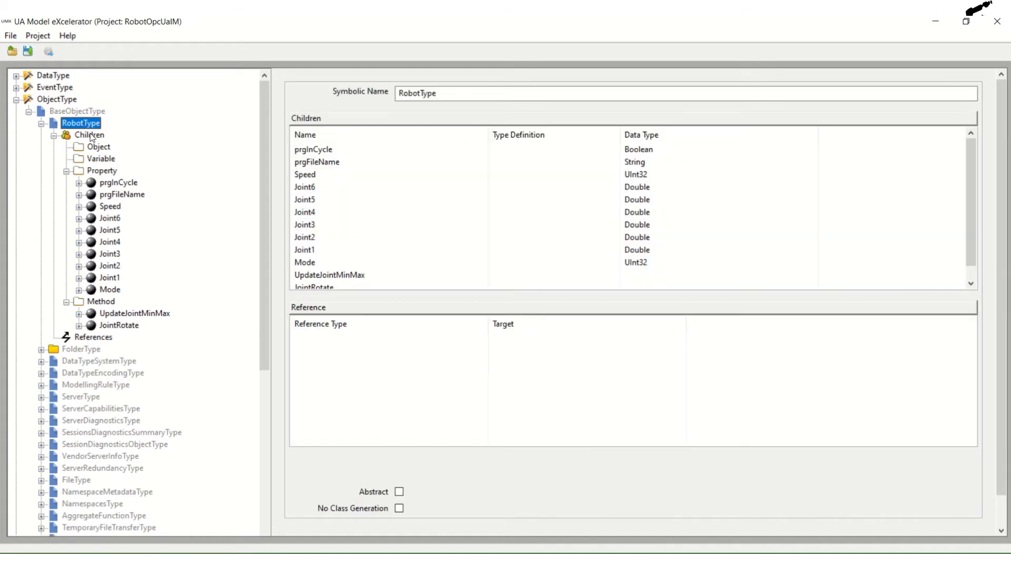
left_click(16, 99)
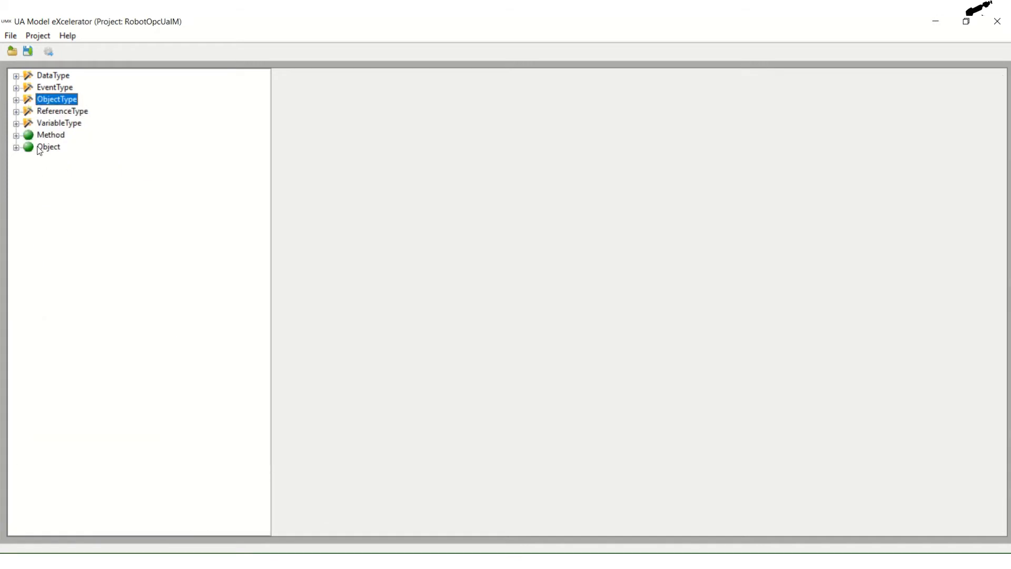
- Open the Robot_F16i instance under Object and check its own Object and Property child folders
left_click(43, 150)
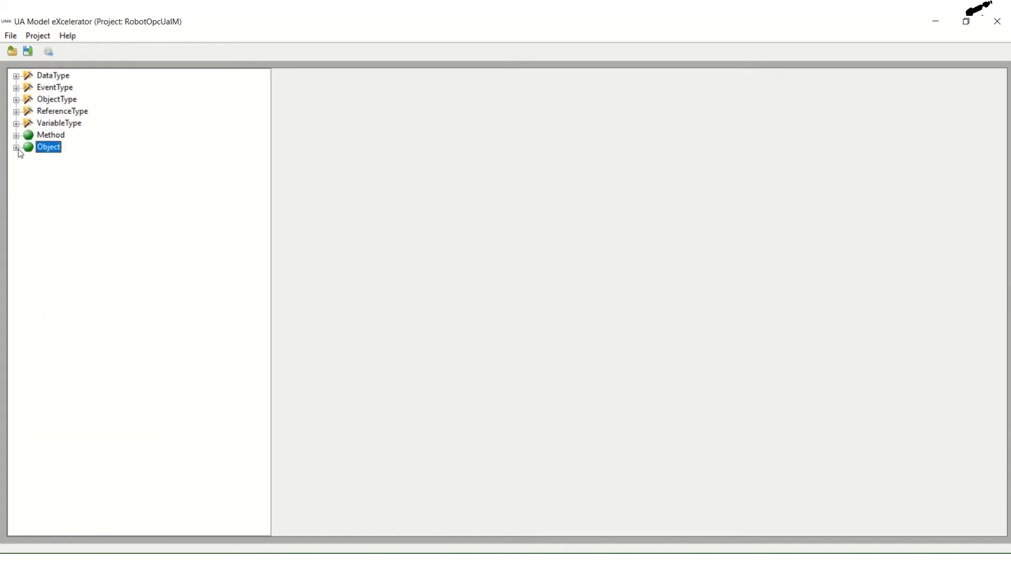
left_click(18, 150)
scroll(89, 184, "up", 2)
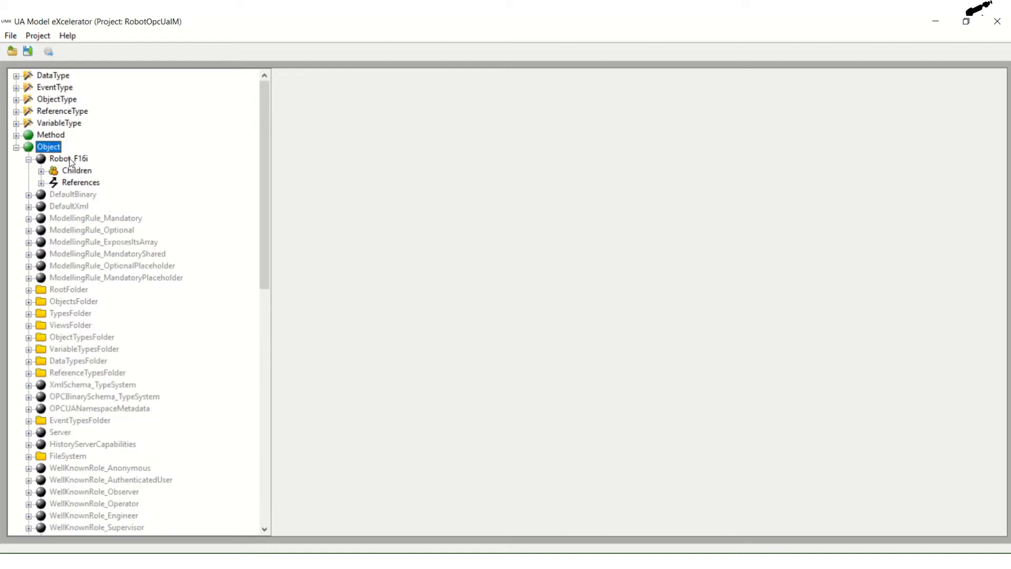
left_click(68, 159)
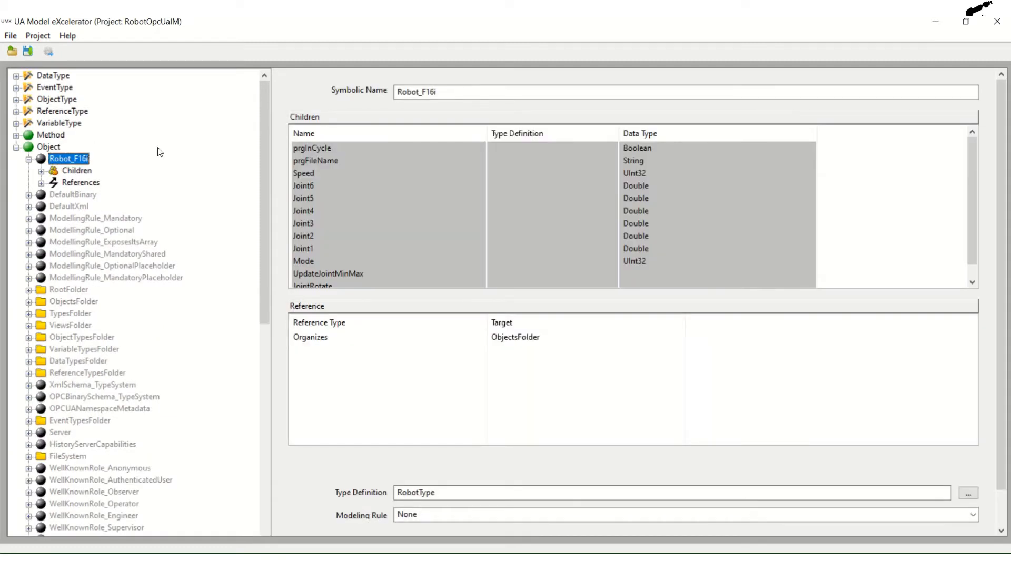
left_click(41, 171)
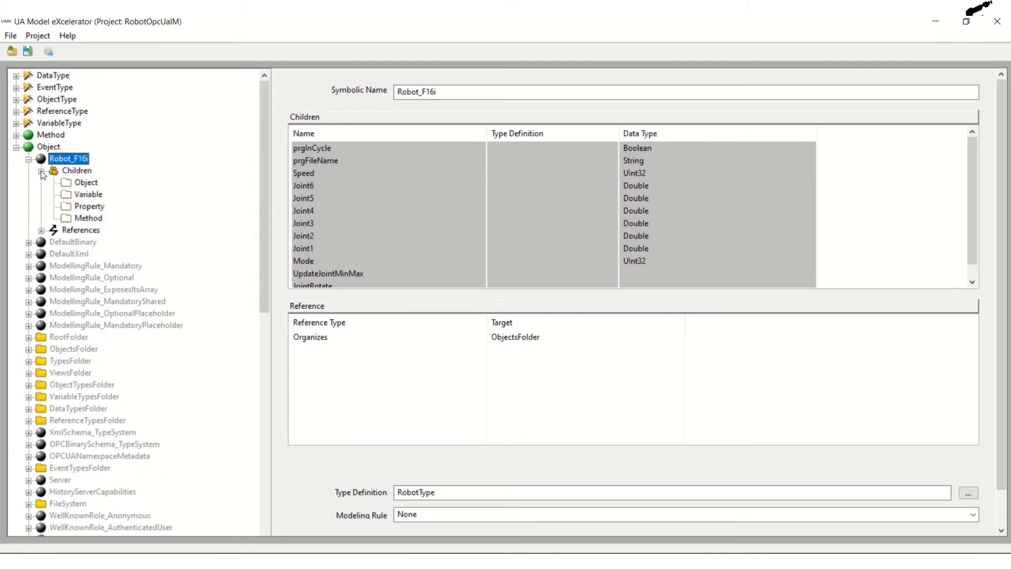
left_click(86, 183)
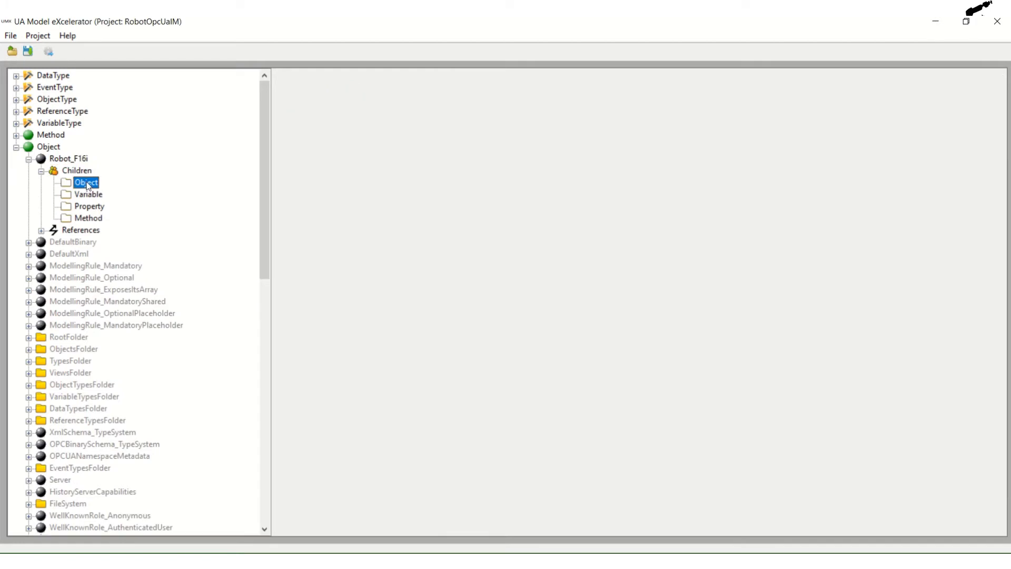
left_click(91, 210)
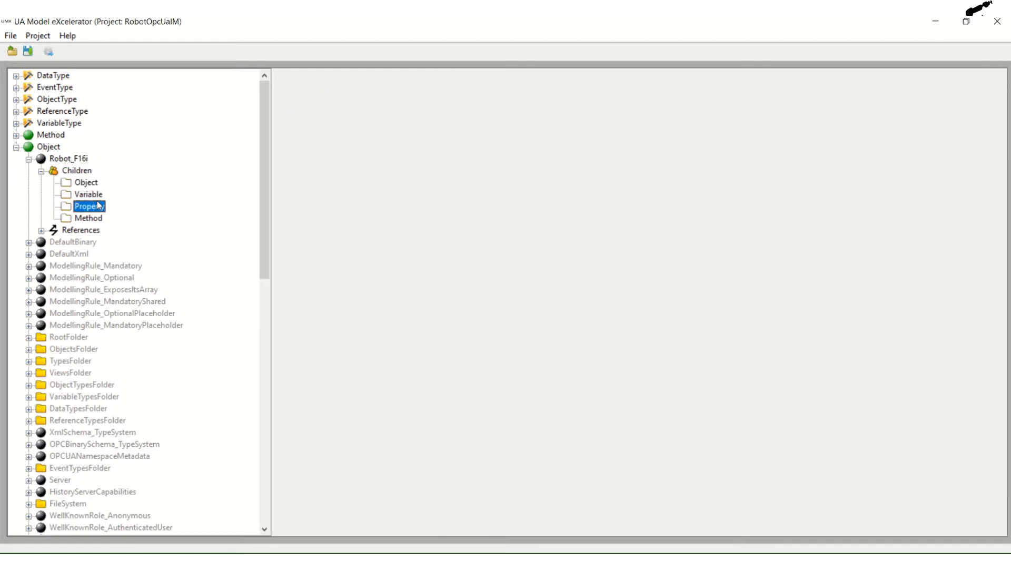
- Review the full list of children that Robot_F16i takes from RobotType, from prgInCycle to JointRotate
left_click(77, 171)
left_click(72, 159)
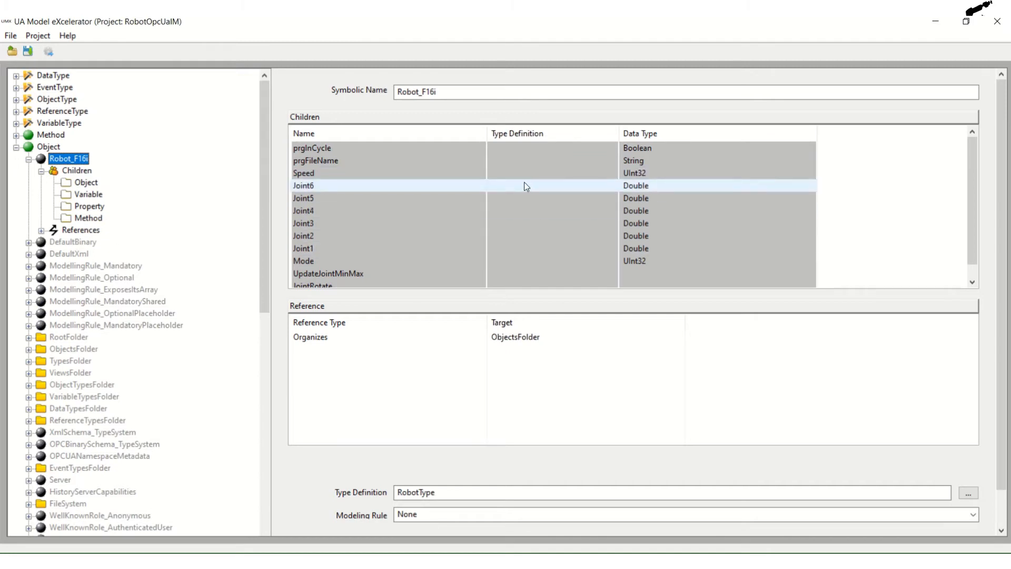
scroll(431, 193, "down", 1)
scroll(428, 190, "up", 1)
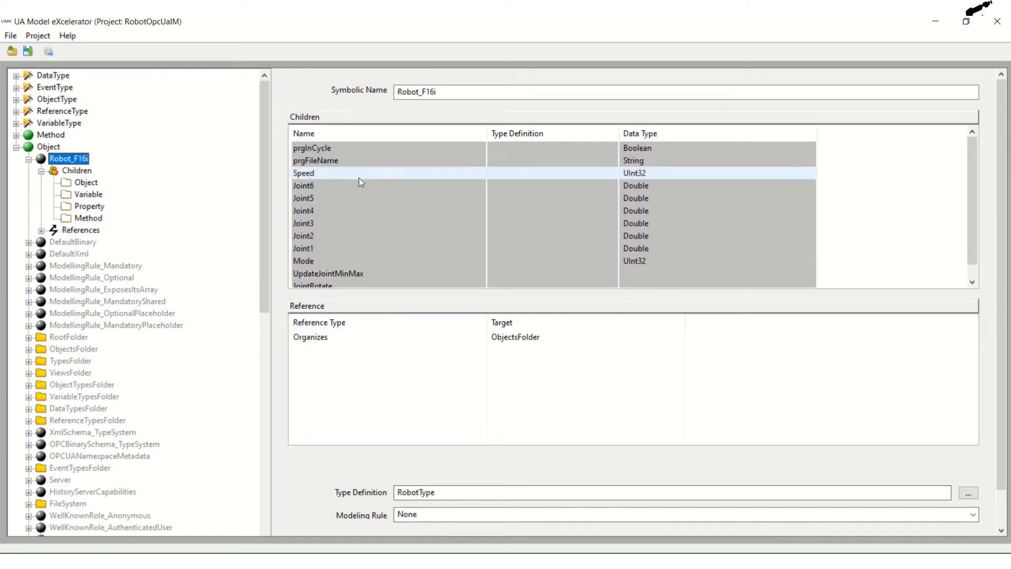
scroll(923, 276, "down", 1)
scroll(420, 243, "up", 1)
scroll(430, 232, "down", 1)
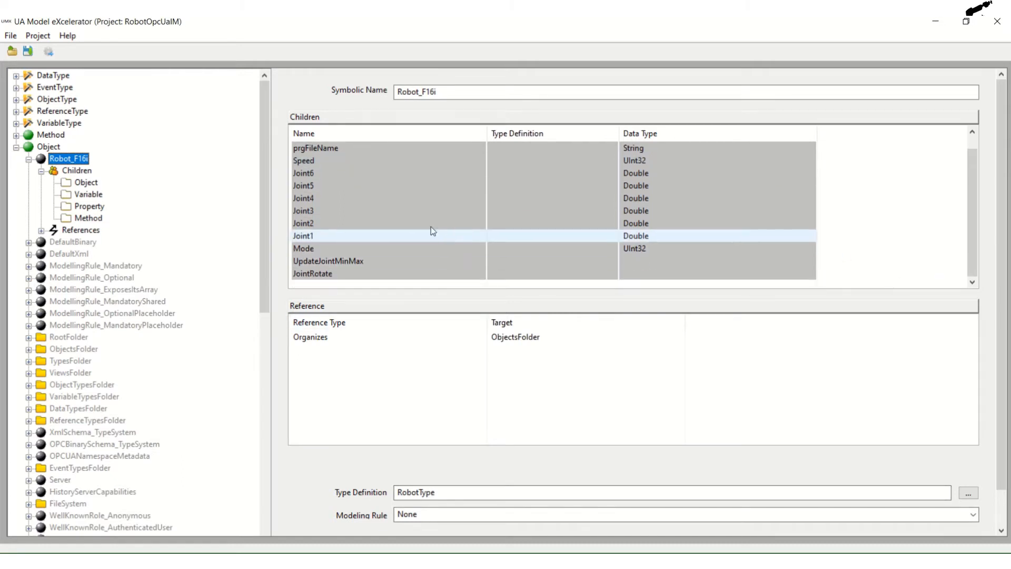
- Open the model compiler for the project and set its output directory to the Robot_OPCUA_IM folder in vtkRobotSimulator
left_click(15, 147)
left_click(38, 35)
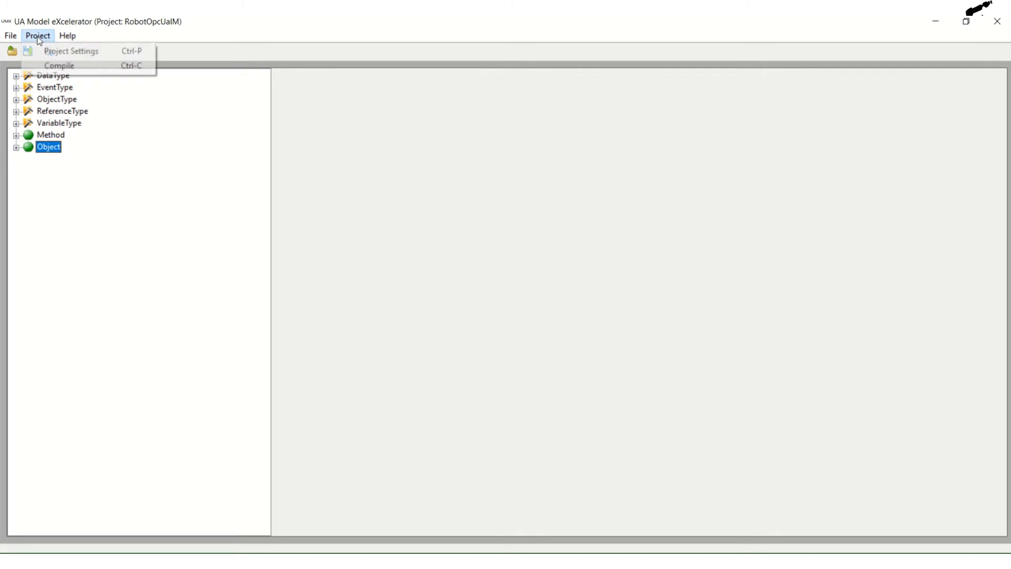
left_click(52, 68)
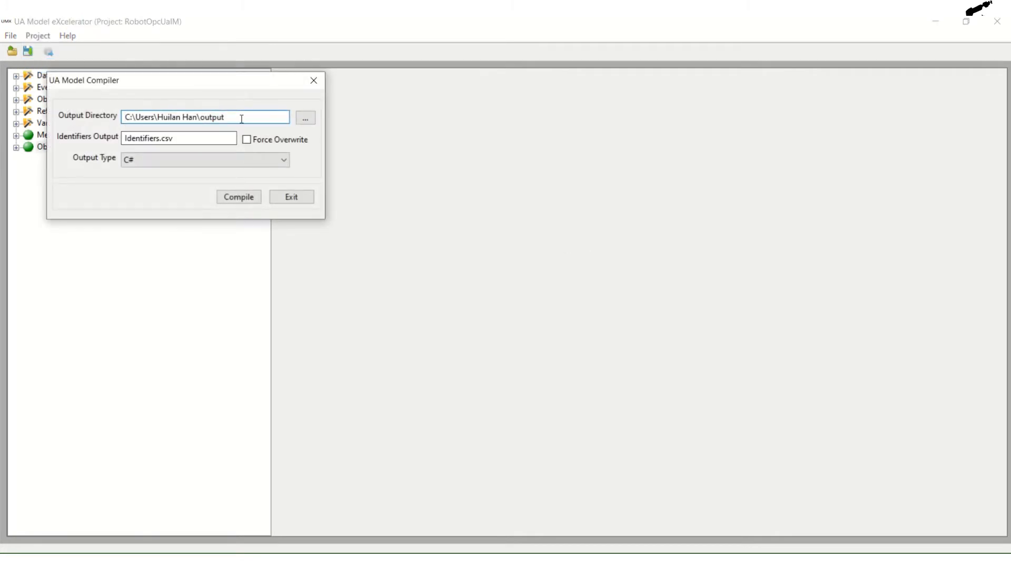
left_click(305, 117)
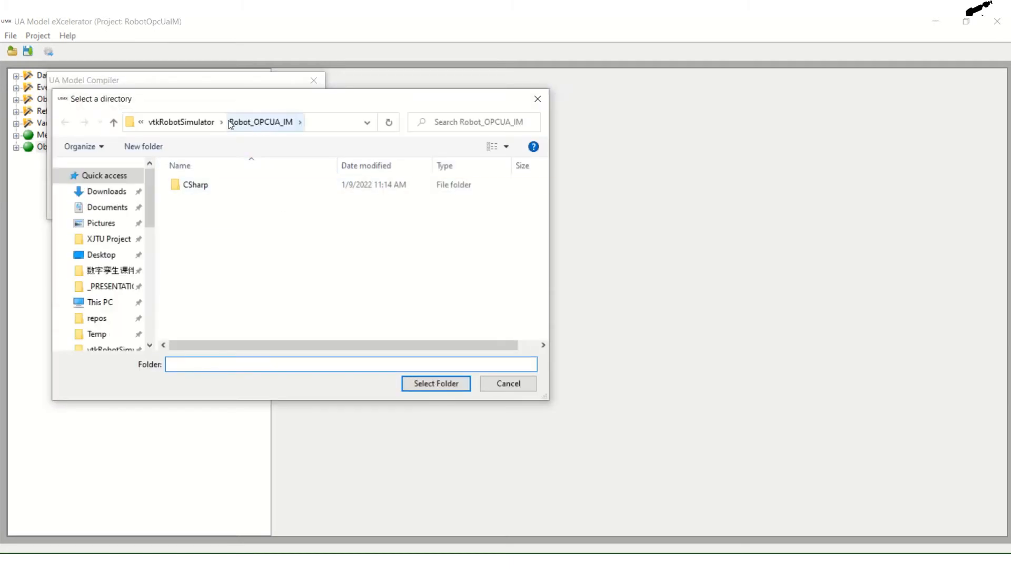
left_click(259, 123)
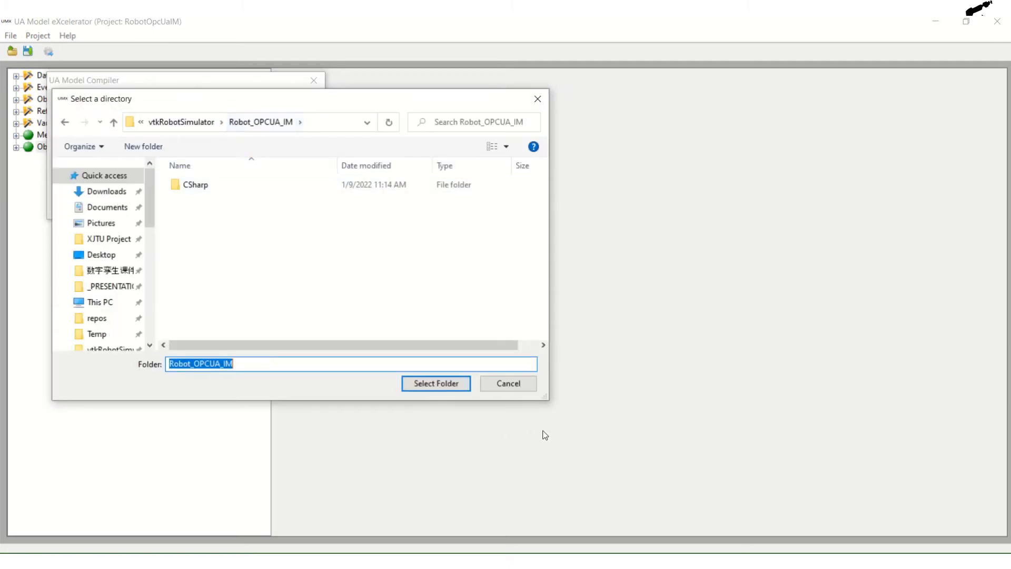
left_click(440, 381)
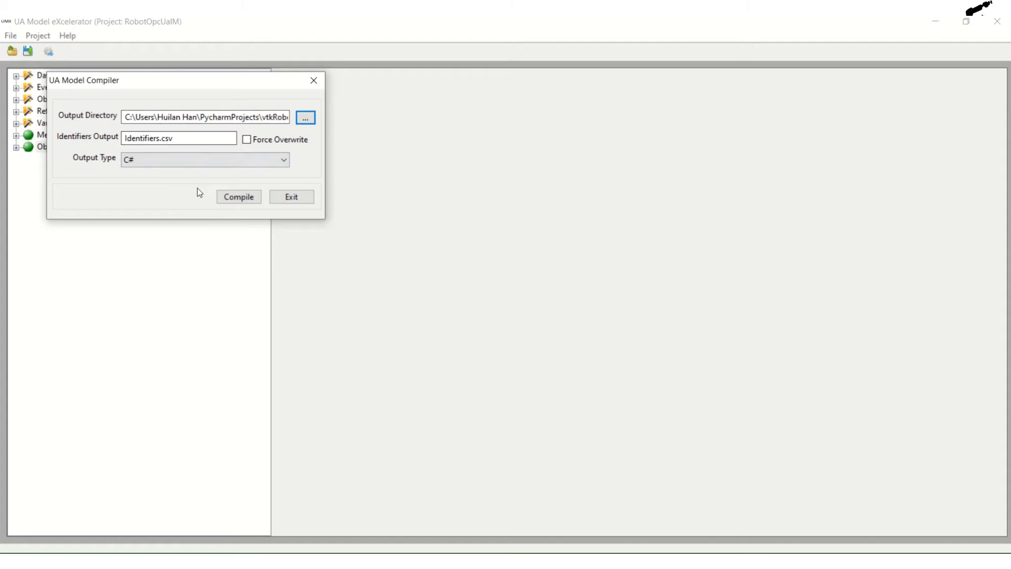
- Compile the RobotOpcUaIM model with C# output and close the model compiler
left_click(249, 198)
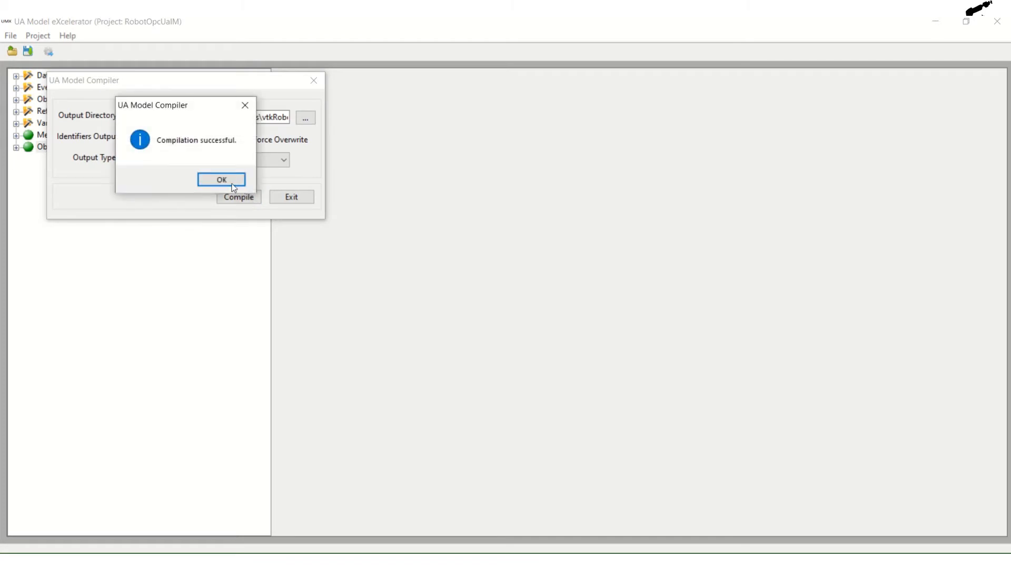
left_click(224, 180)
left_click(292, 200)
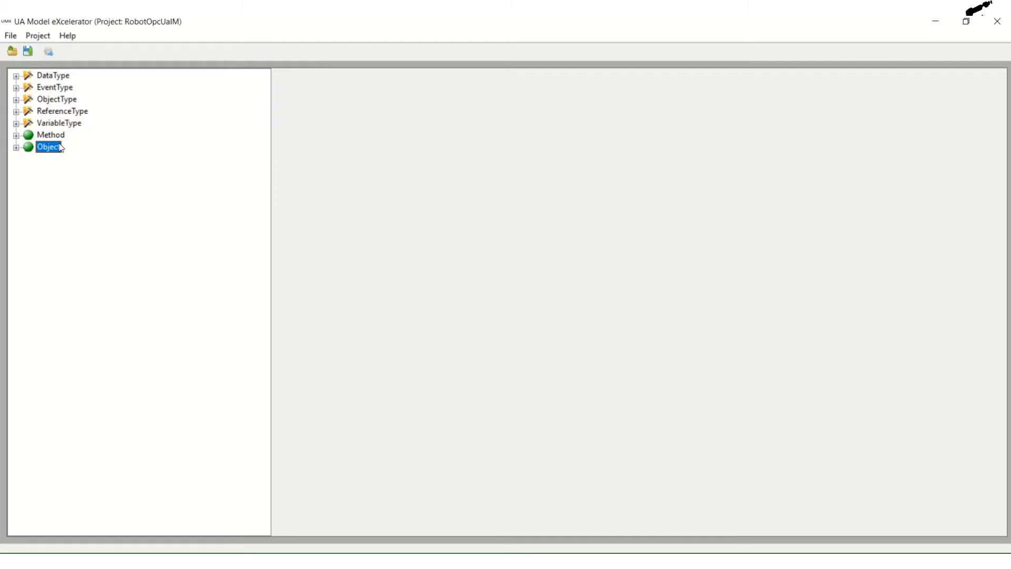
- Switch to File Explorer and open the generated CSharp folder inside Robot_OPCUA_IM
key("alt+Tab")
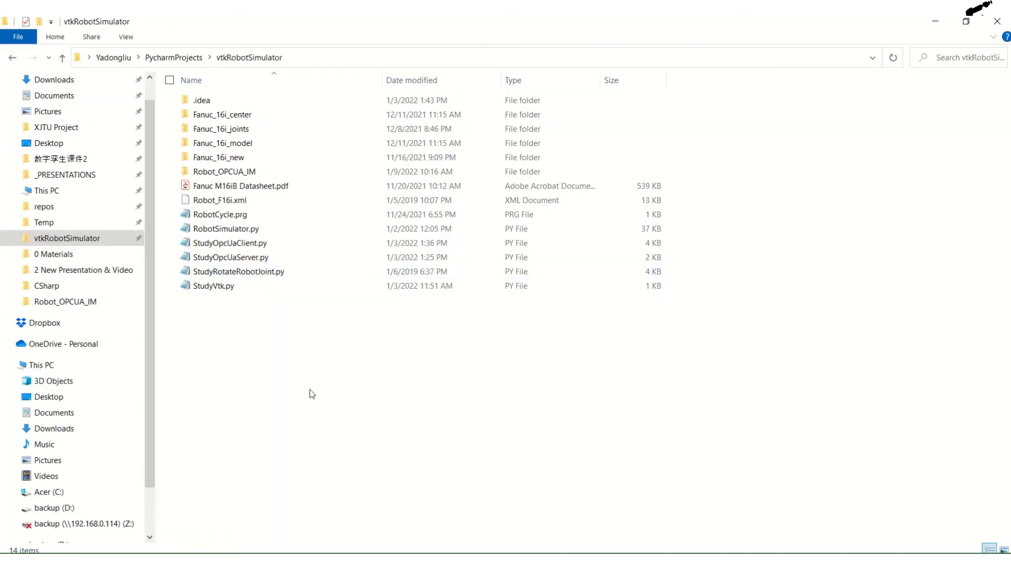
left_click(220, 176)
double_click(244, 178)
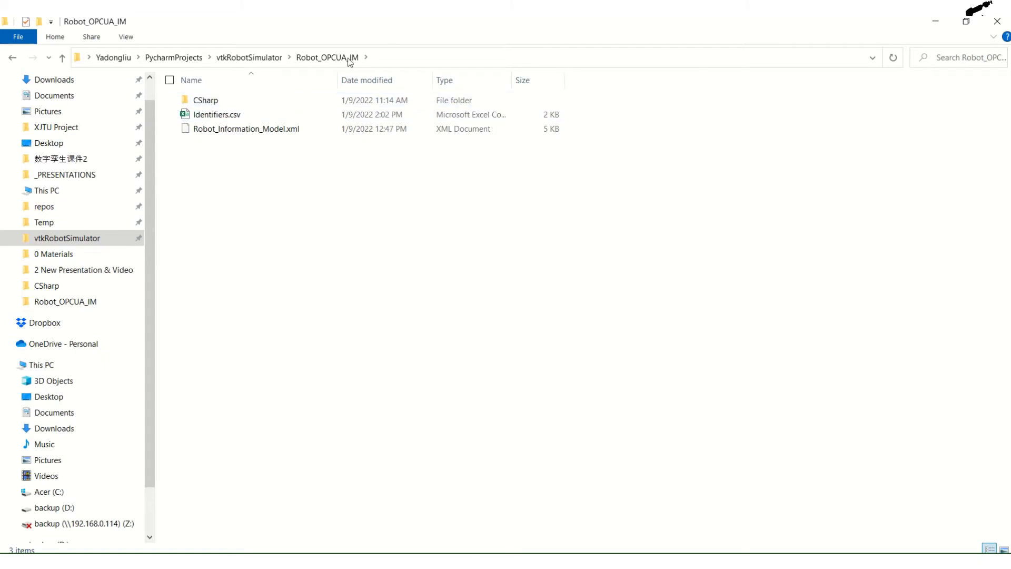
double_click(213, 105)
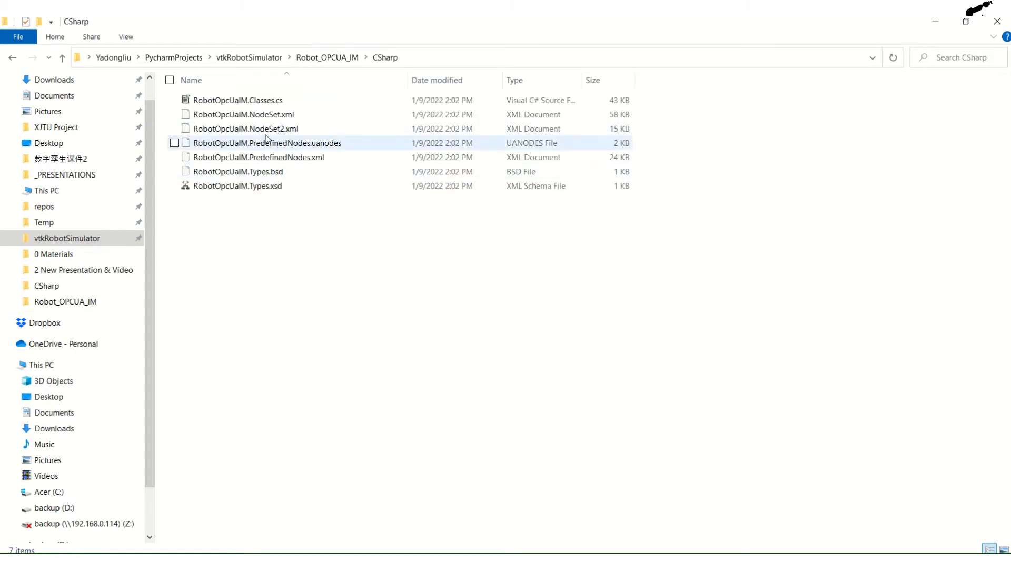
- Select RobotOpcUaIM.NodeSet2.xml in the CSharp folder and switch to Internet Explorer to view its contents
left_click(262, 129)
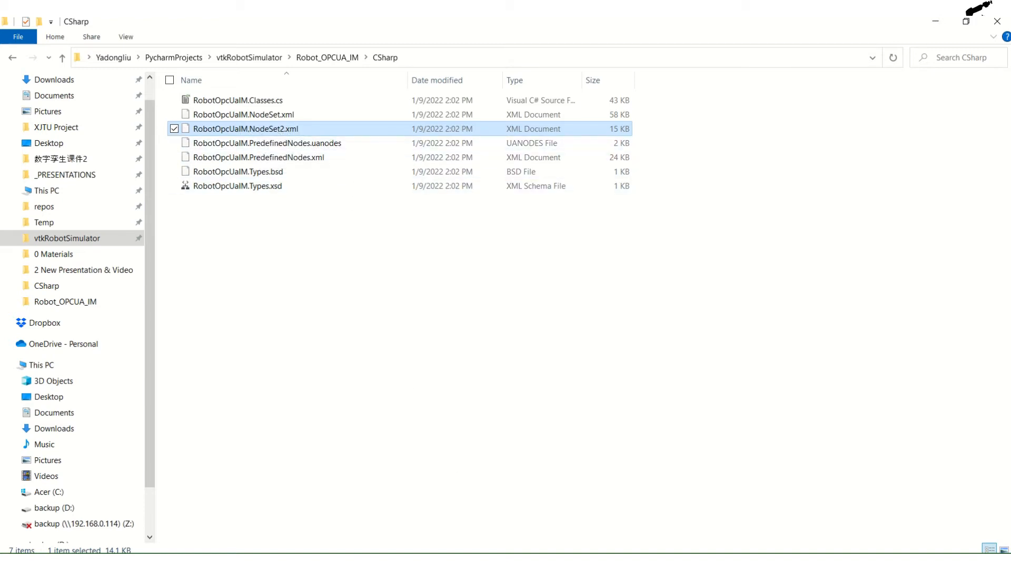
left_click(442, 560)
left_click(503, 505)
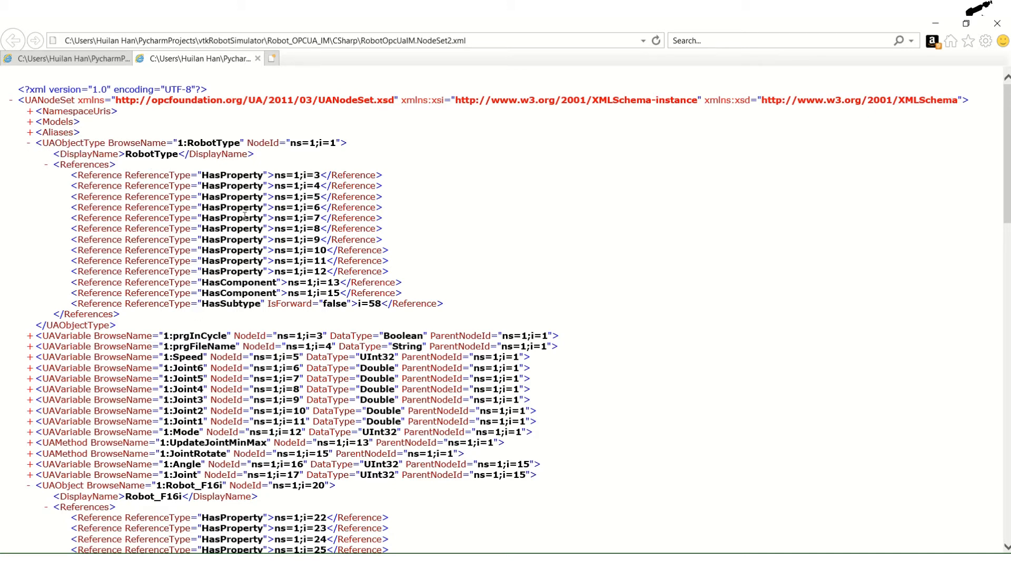
- Examine the RobotType definition in the node set, its variables and methods, and the start of the Robot_F16i instance nodes
scroll(245, 216, "down", 2)
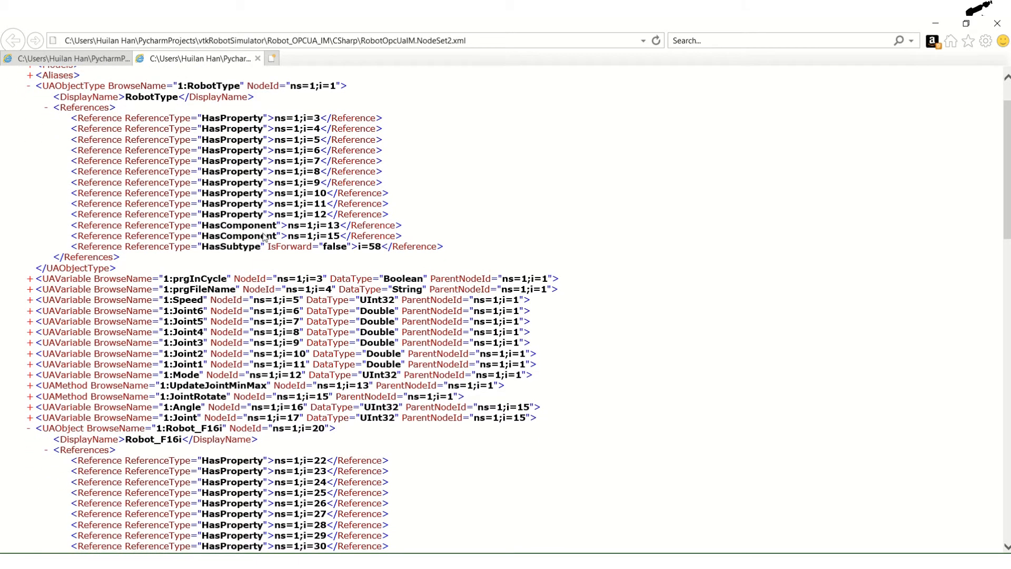
scroll(279, 242, "down", 5)
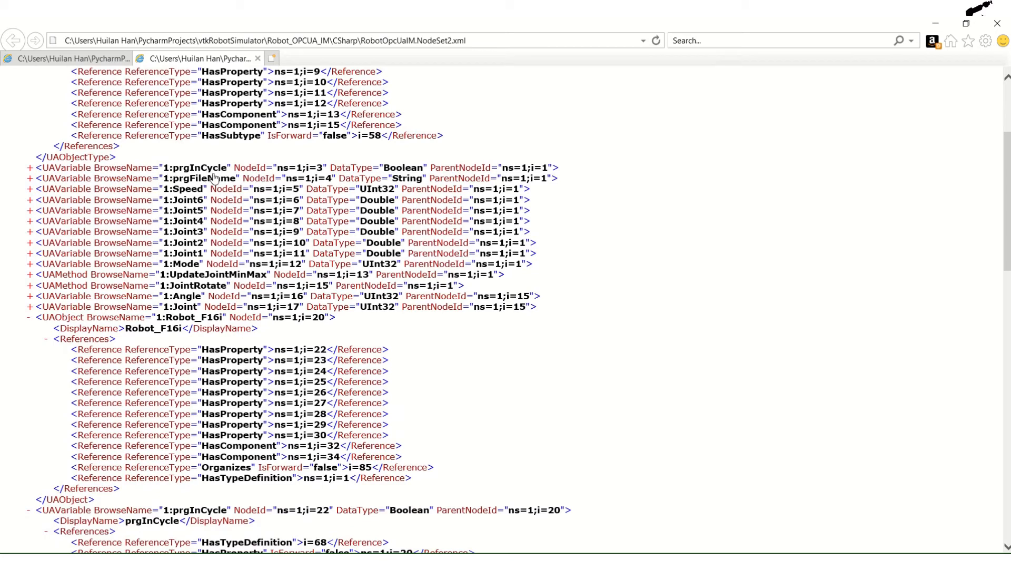
scroll(179, 295, "down", 3)
scroll(179, 299, "down", 3)
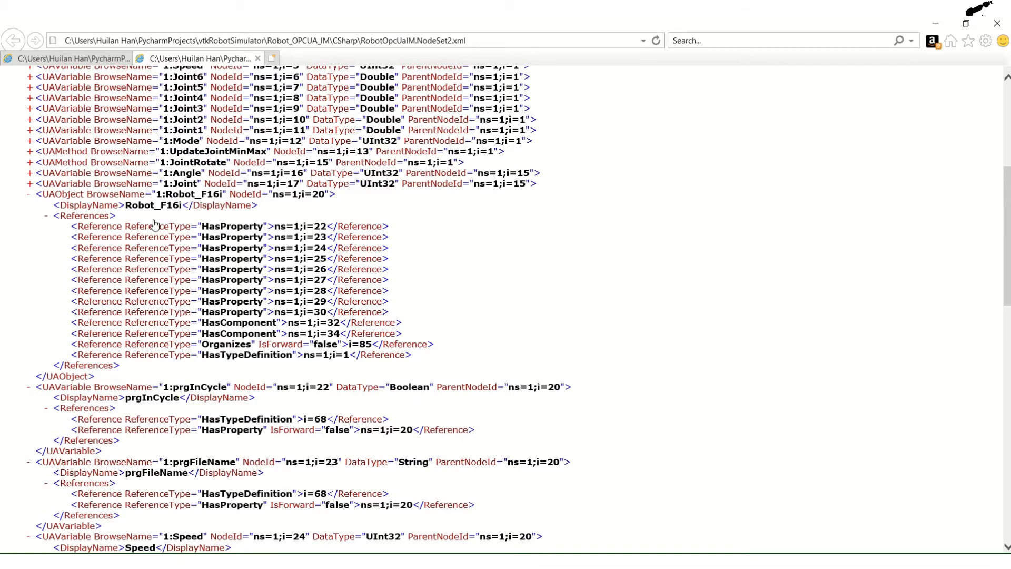
scroll(154, 225, "down", 3)
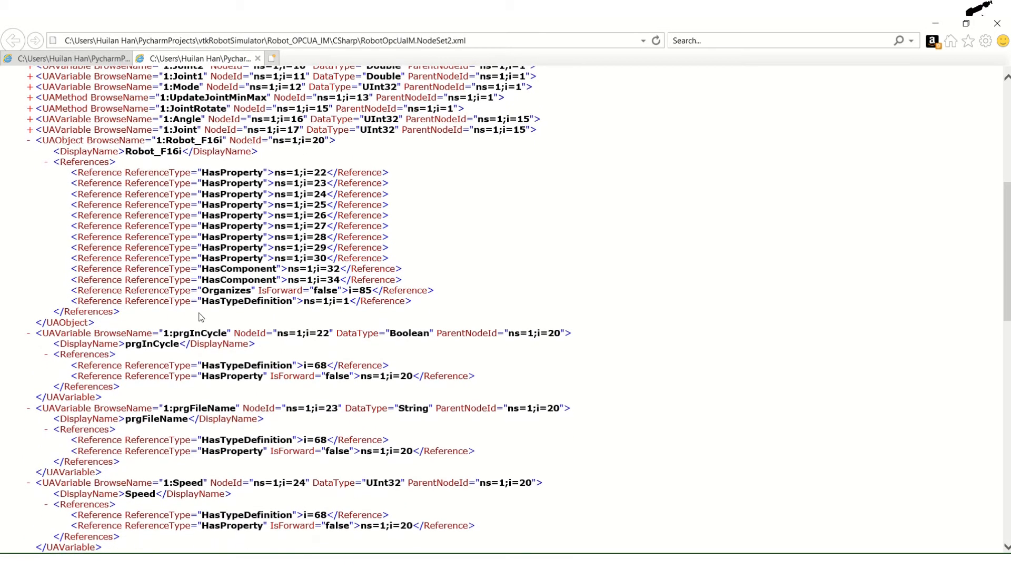
scroll(226, 368, "down", 6)
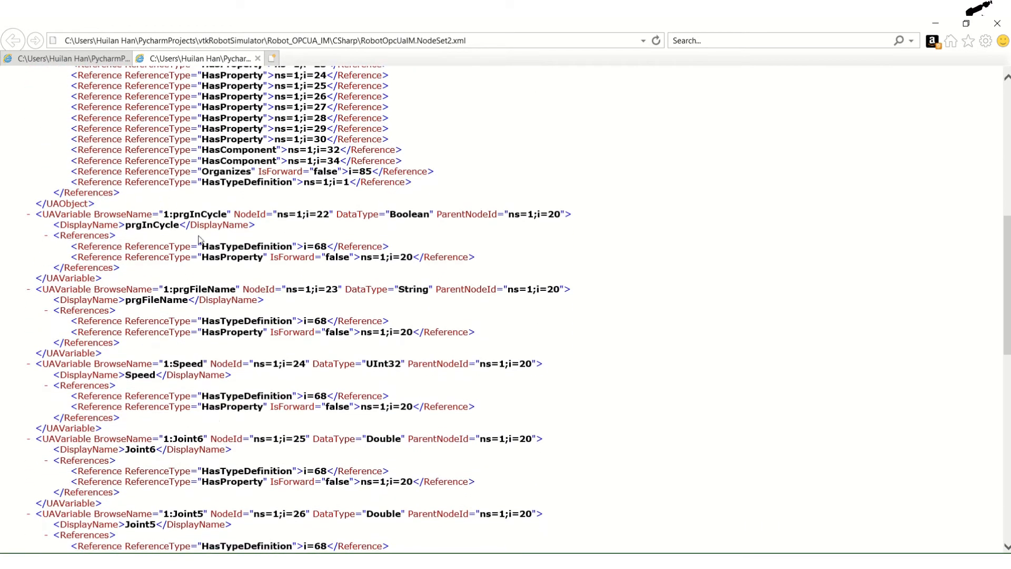
scroll(202, 221, "down", 3)
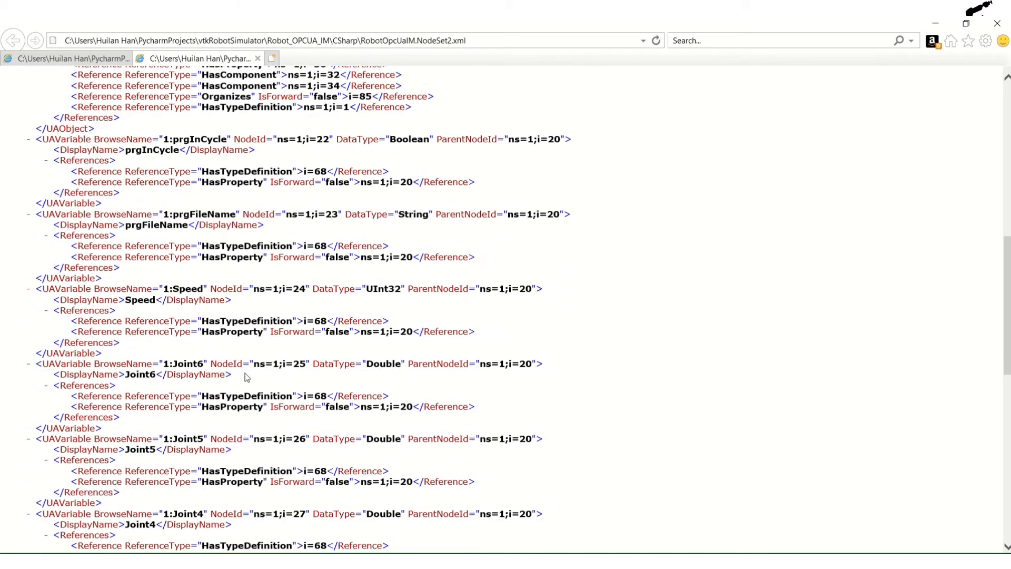
- Go back to the Robot_F16i object and read through its variables and methods to the end of the node set
scroll(210, 206, "up", 10)
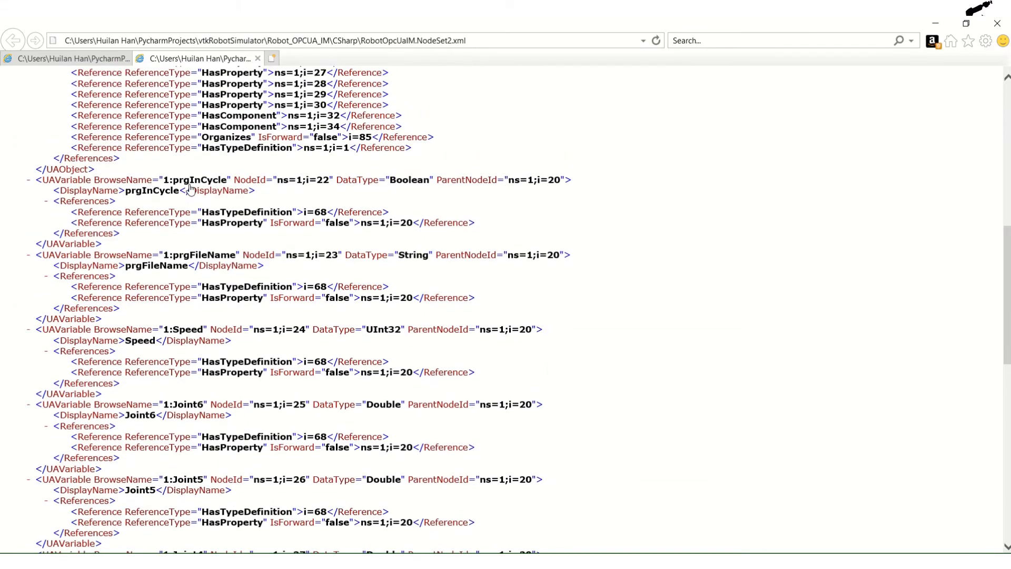
scroll(185, 252, "up", 5)
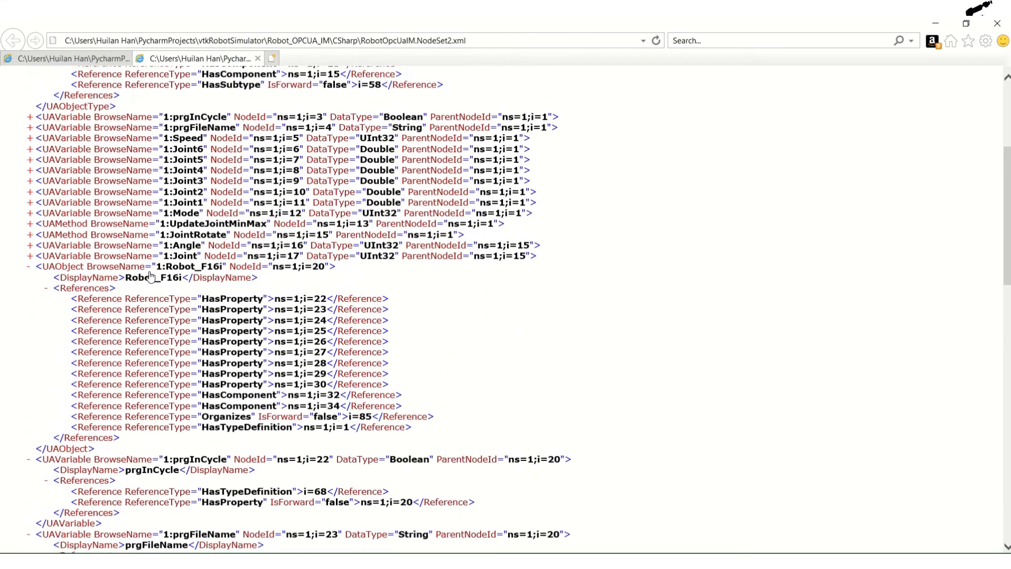
scroll(164, 279, "down", 6)
scroll(225, 292, "down", 10)
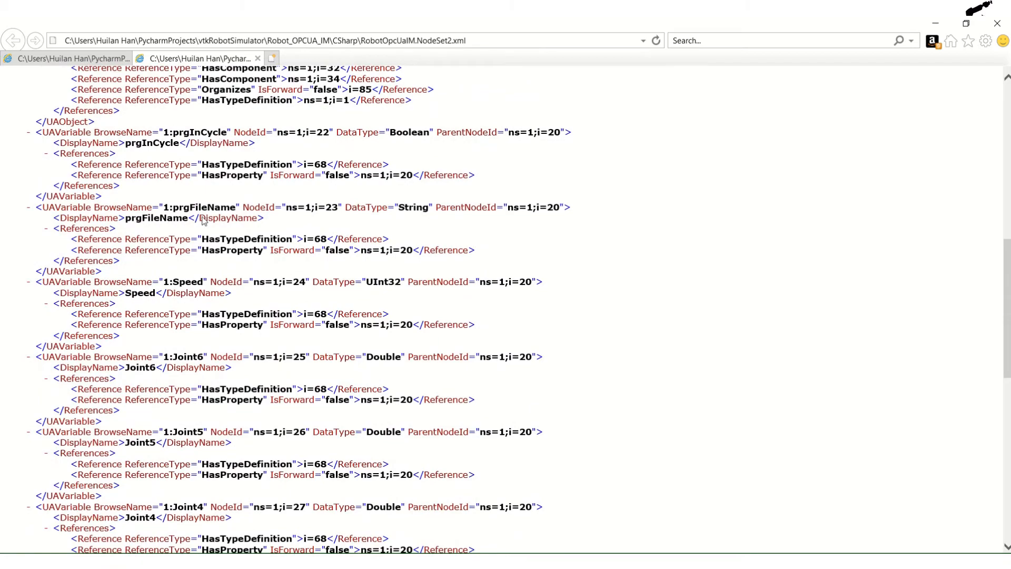
scroll(237, 331, "down", 6)
scroll(195, 327, "down", 20)
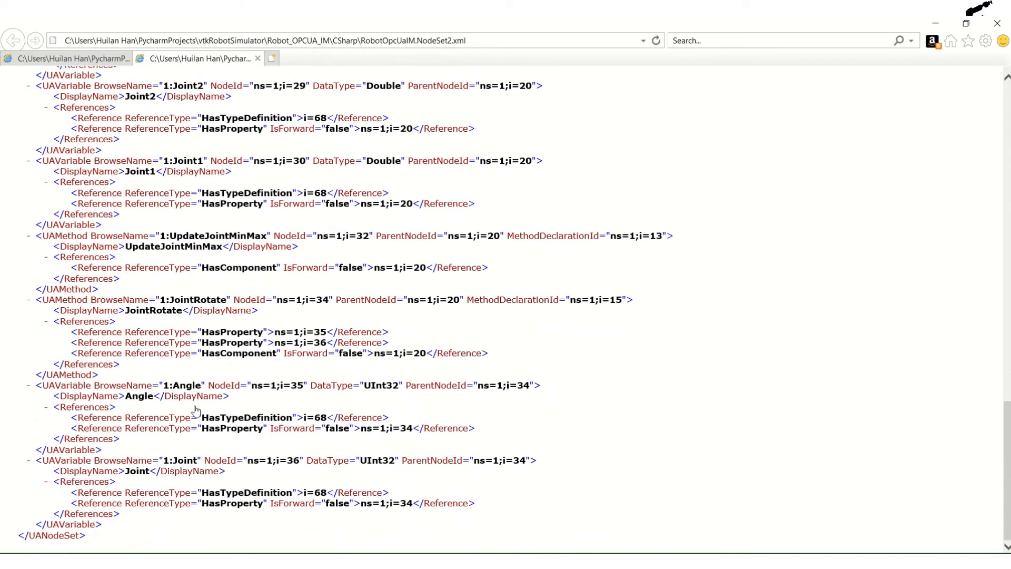
- Return to the start of the node set, collapse the RobotType element, and bring up Robot_F16i.xml for comparison
scroll(216, 274, "up", 20)
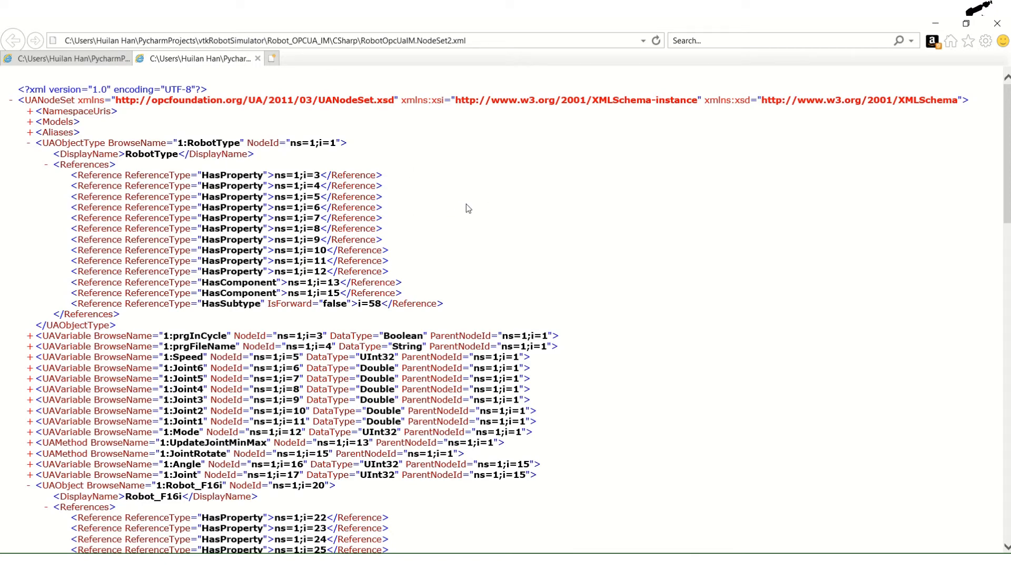
left_click(30, 143)
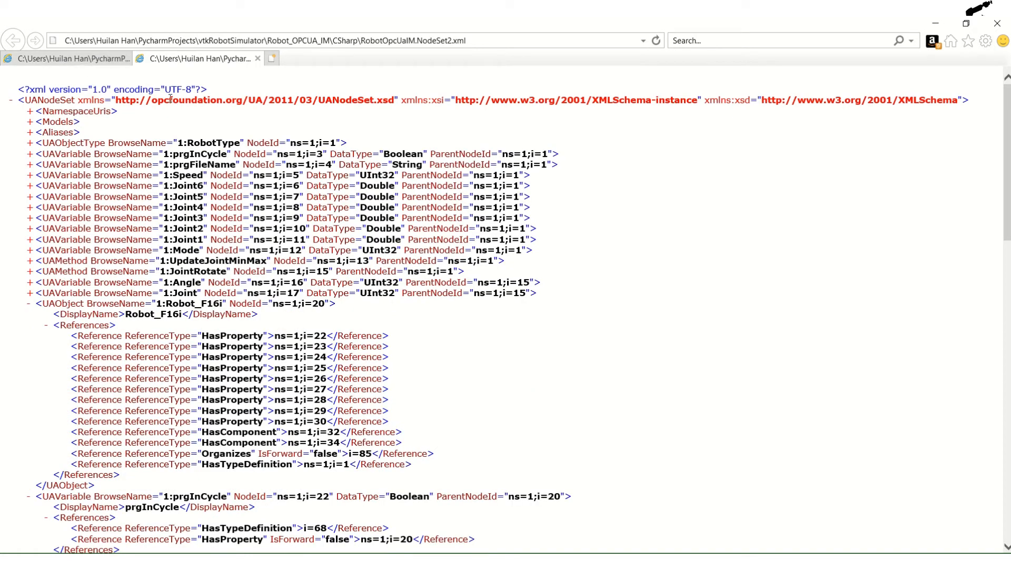
left_click(73, 58)
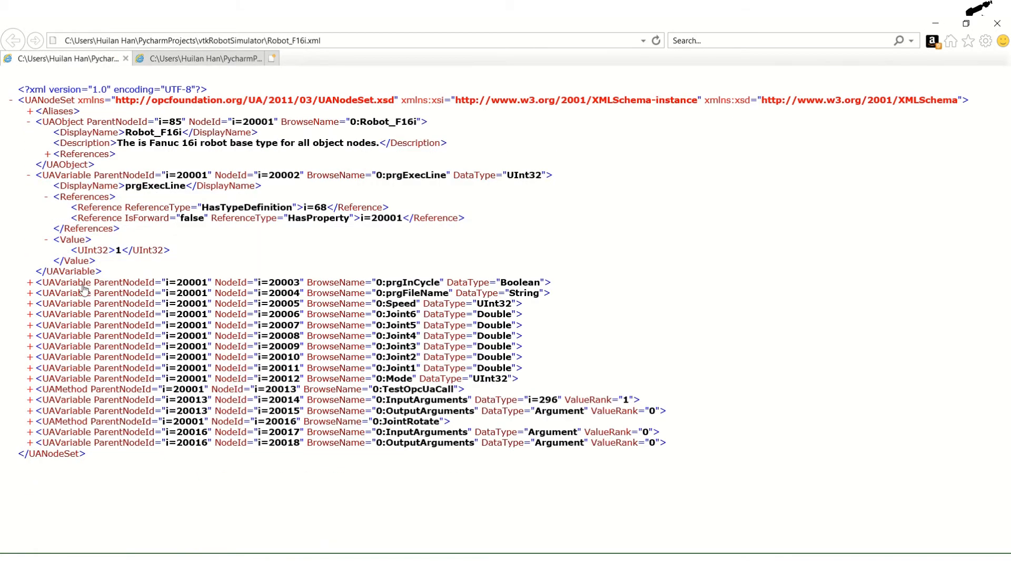
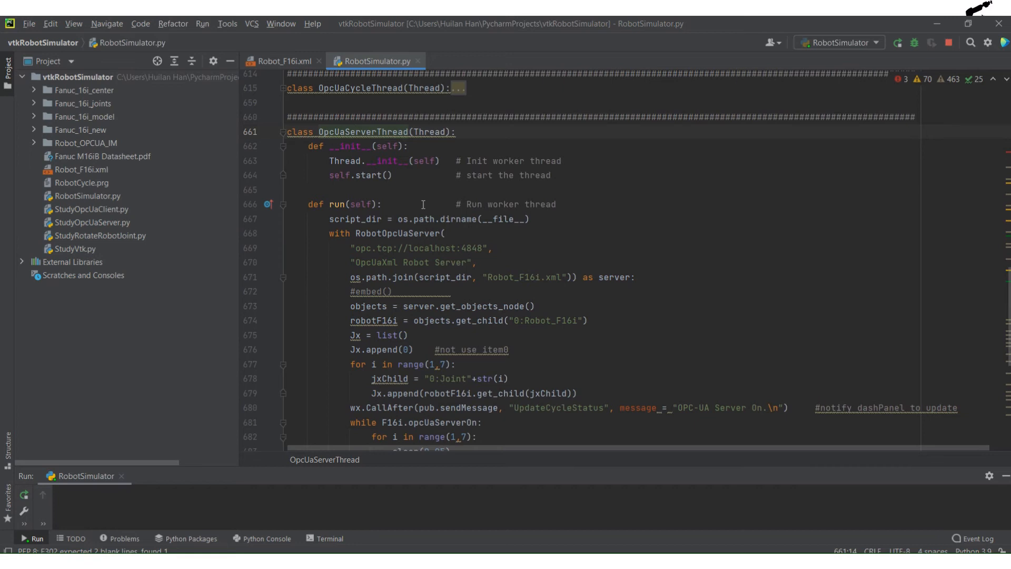
- Examine the run method of OpcUaServerThread, including the RobotOpcUaServer call with its endpoint, server name and Robot_F16i.xml arguments
scroll(425, 209, "down", 1)
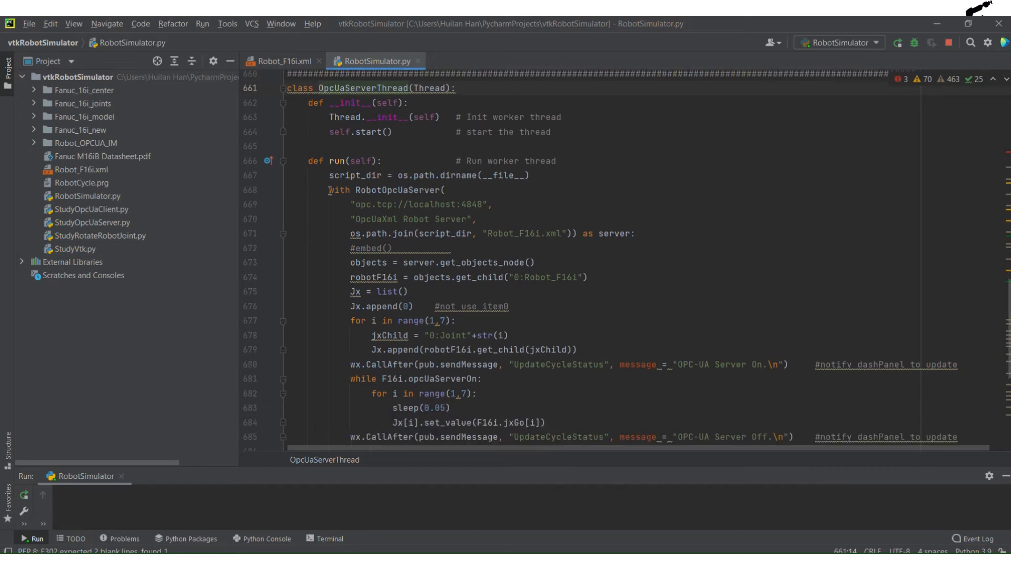
left_click_drag(356, 190, 442, 192)
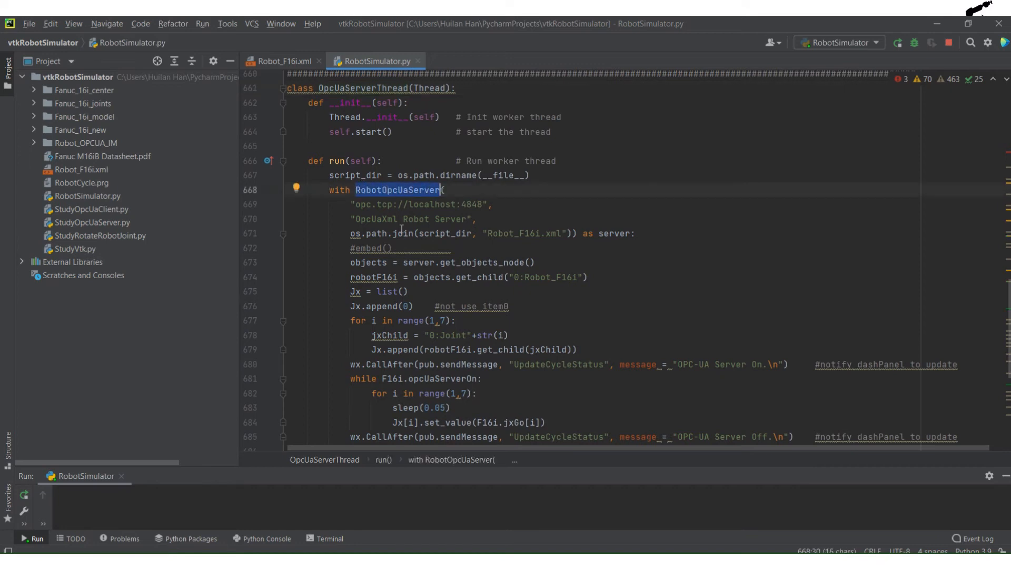
left_click(430, 209)
left_click_drag(357, 206, 493, 204)
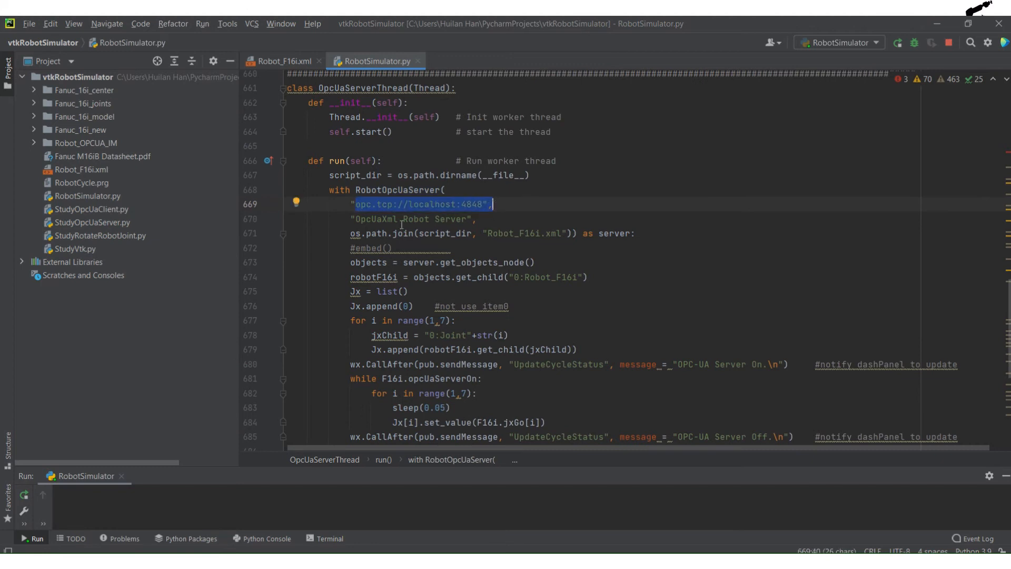
left_click_drag(365, 221, 480, 215)
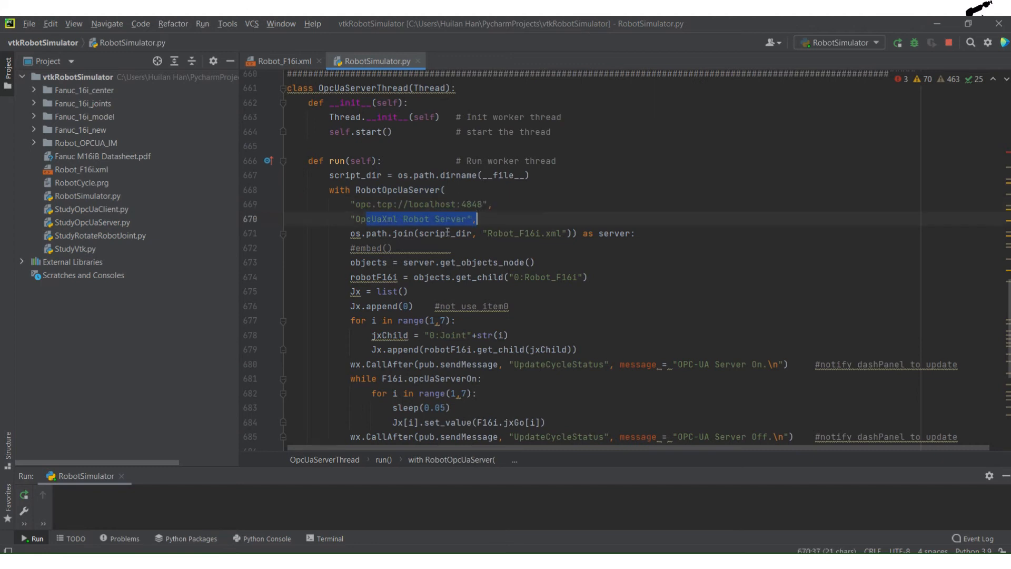
left_click_drag(488, 233, 549, 233)
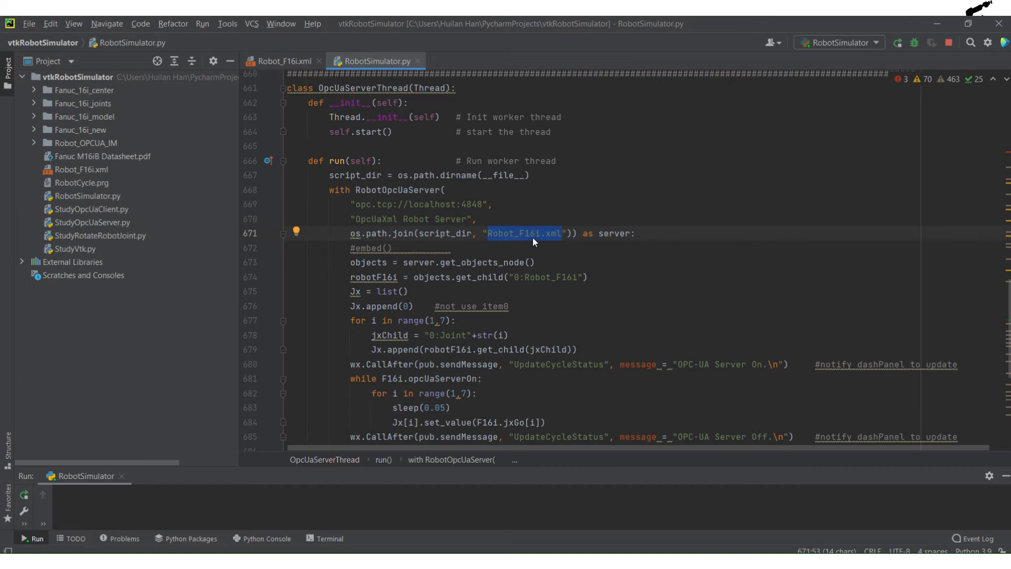
scroll(405, 287, "up", 1)
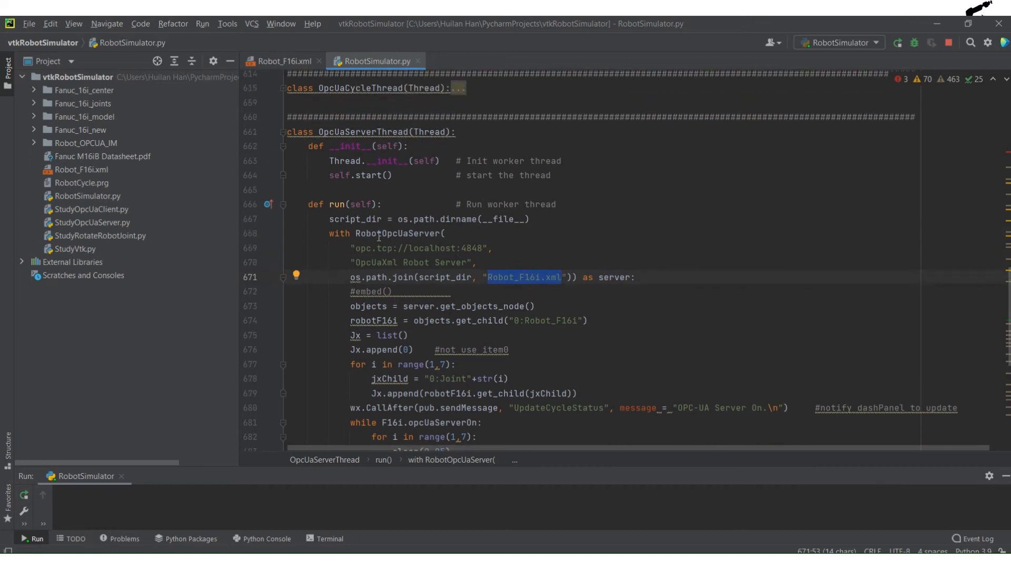
left_click_drag(361, 234, 425, 233)
- Collapse the OpcUaServerThread class, expand RobotOpcUaServer, and examine its server creation, XML model import, endpoint and server name setup
left_click(282, 132)
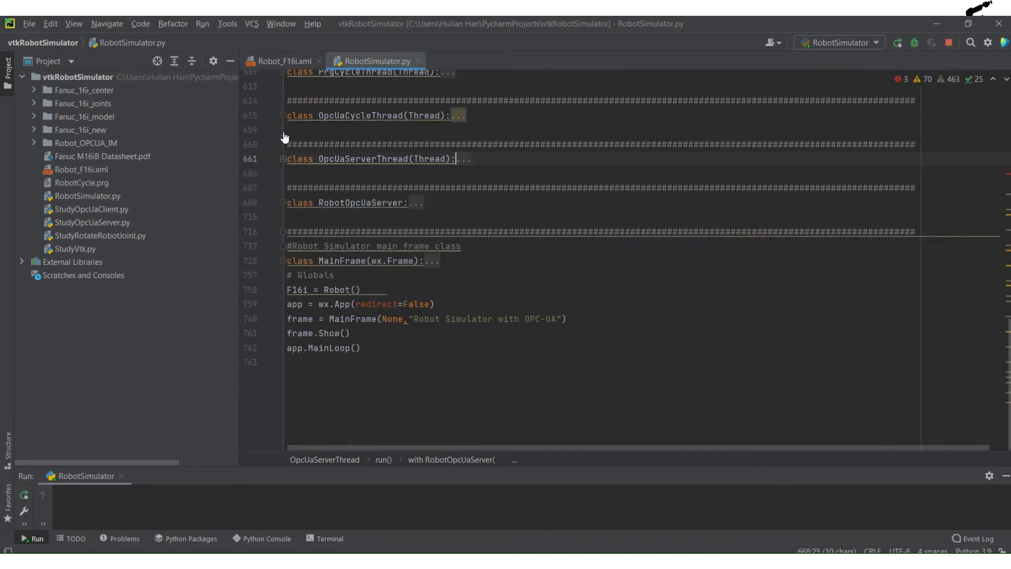
left_click(281, 203)
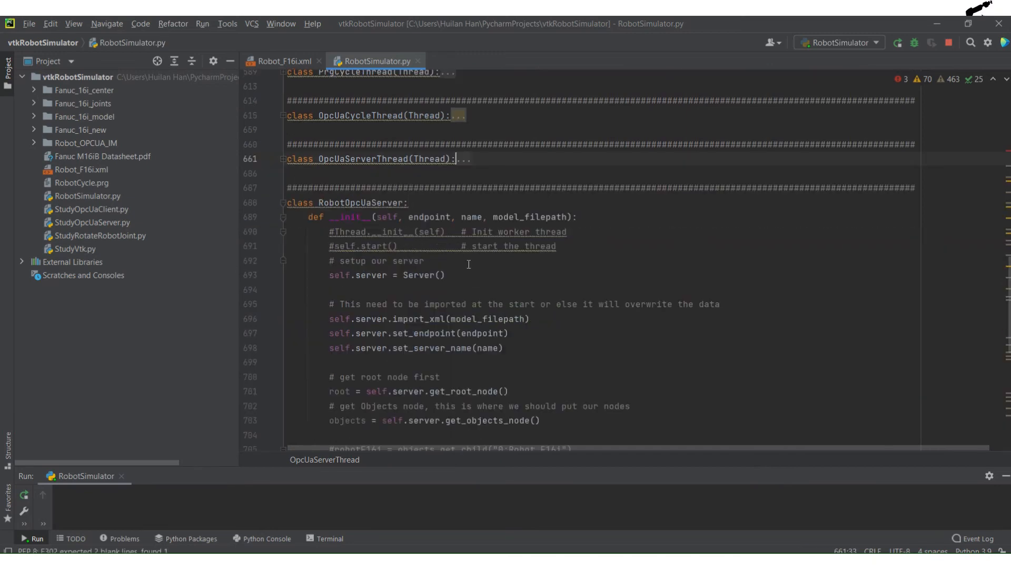
scroll(456, 264, "down", 2)
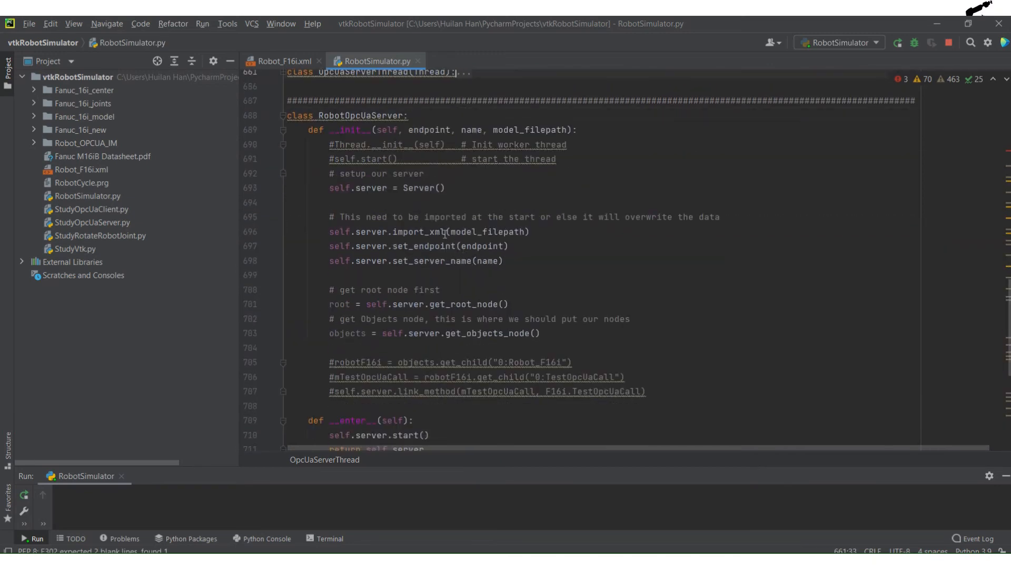
left_click(405, 188)
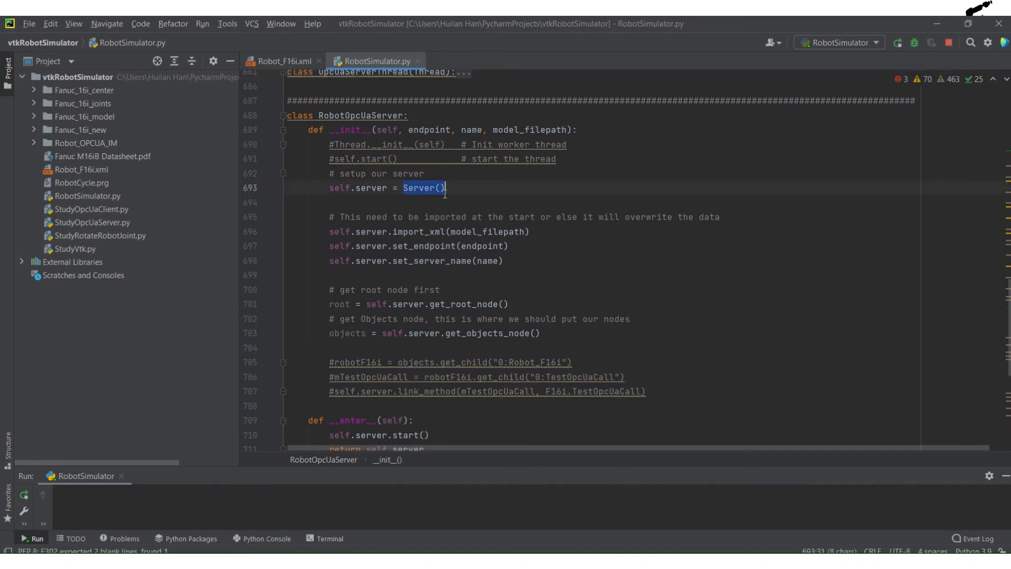
left_click(401, 203)
left_click_drag(393, 232, 519, 233)
left_click(482, 232)
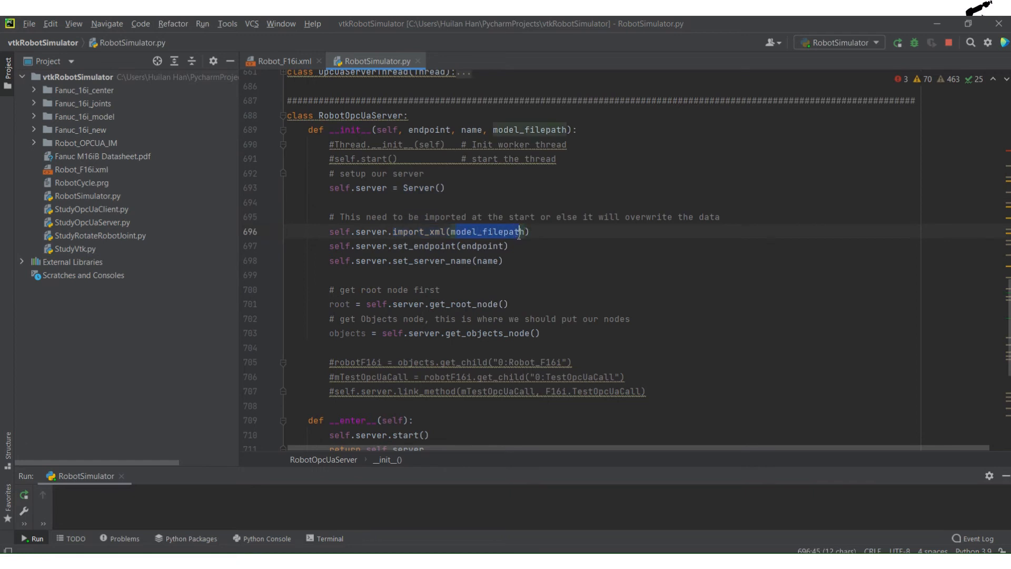
scroll(528, 238, "down", 1)
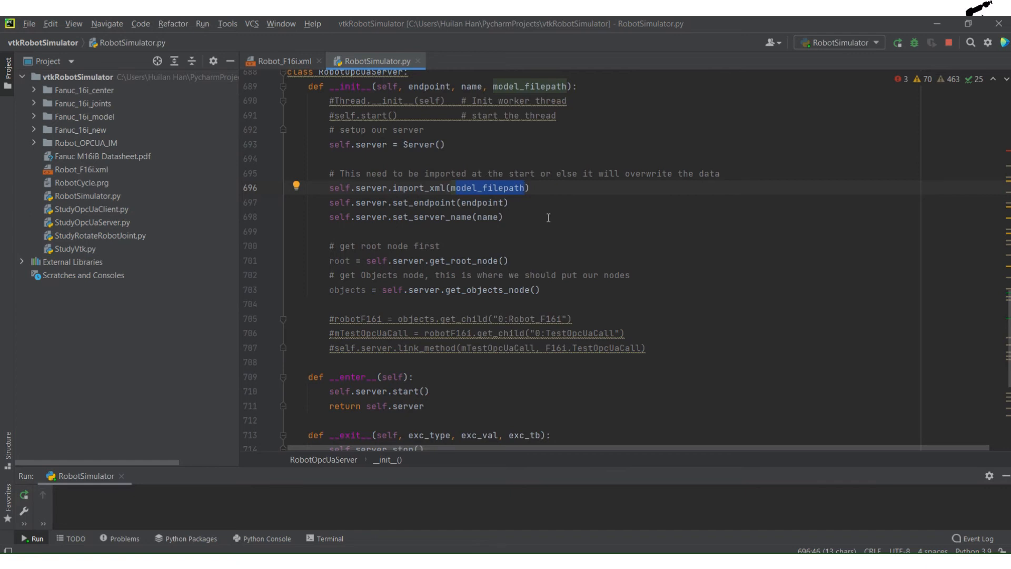
left_click(521, 204)
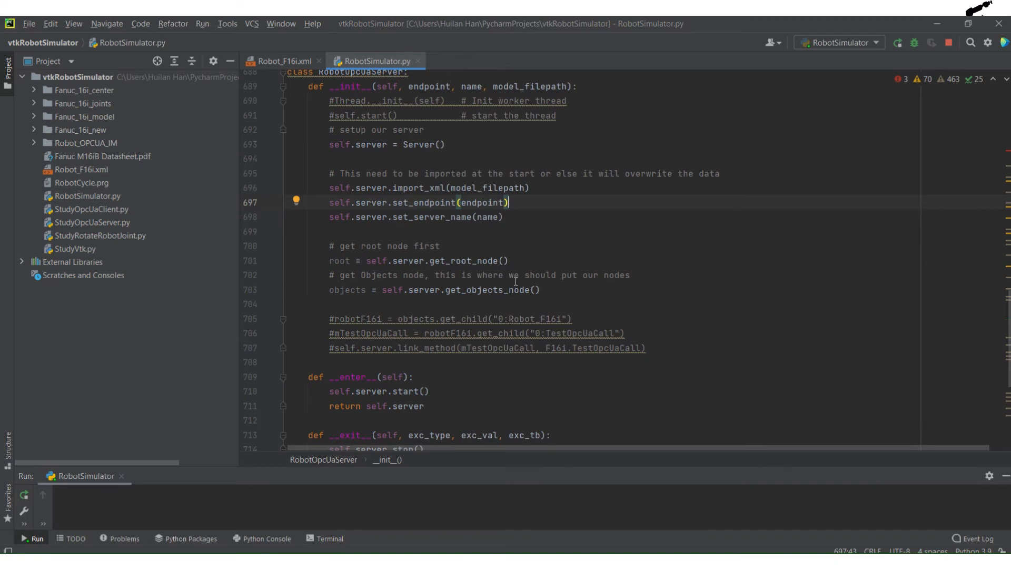
scroll(515, 281, "up", 1)
left_click(557, 260)
mouse_move(401, 26)
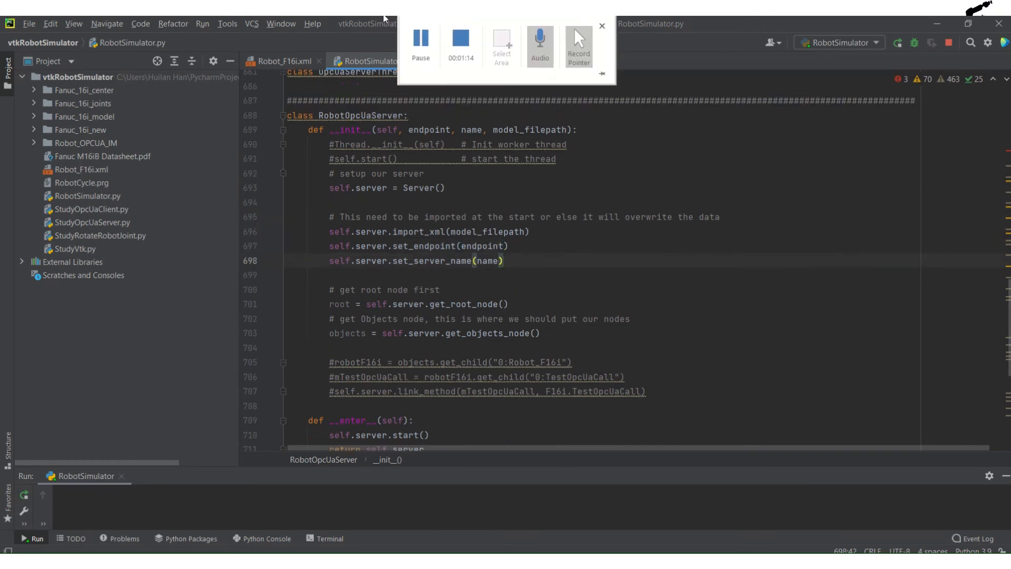
left_click(421, 42)
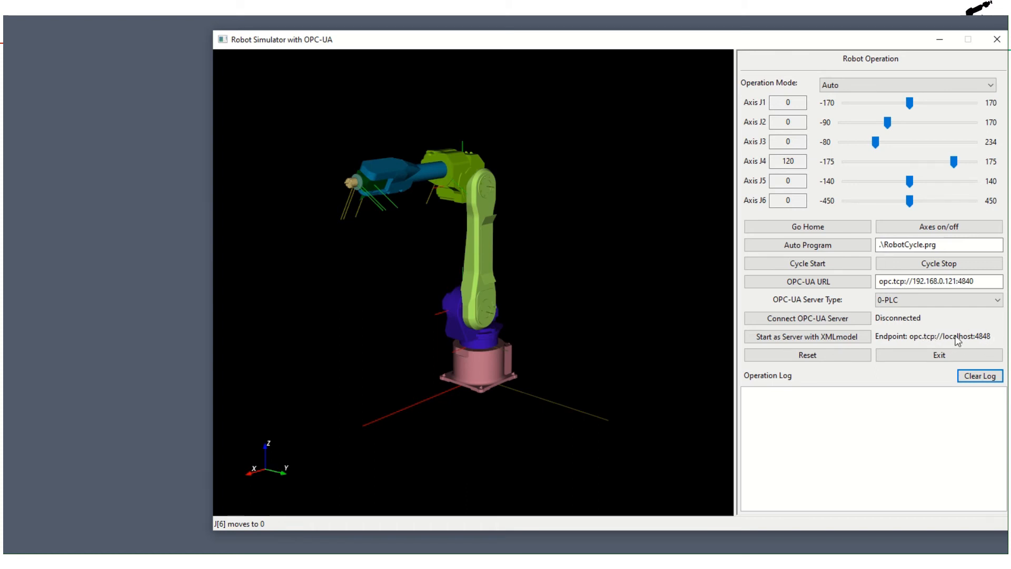
- Start the robot simulator as an OPC-UA server with the XML model and start the RobotCycle.prg automatic cycle
left_click(825, 339)
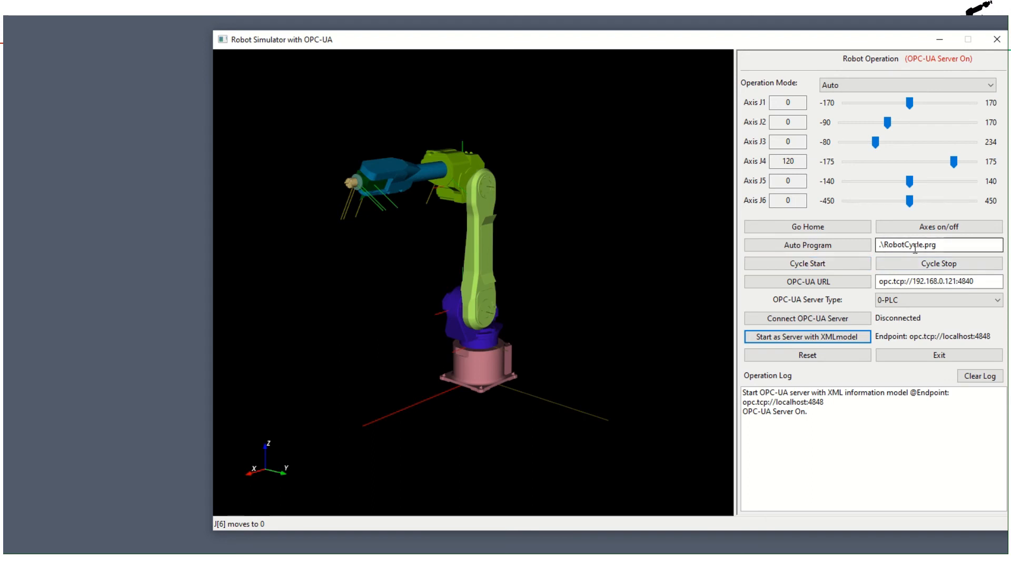
double_click(945, 247)
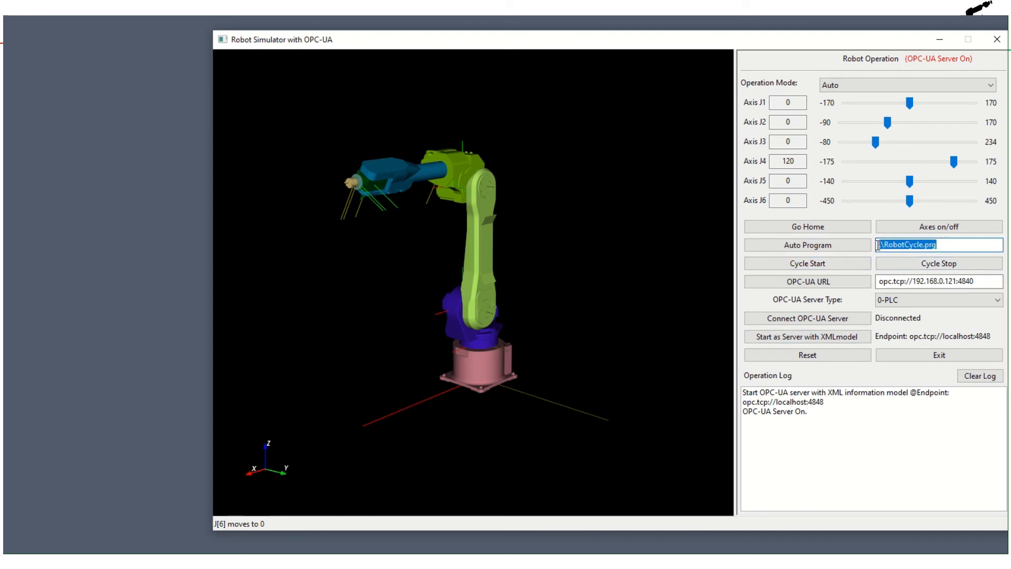
left_click(798, 264)
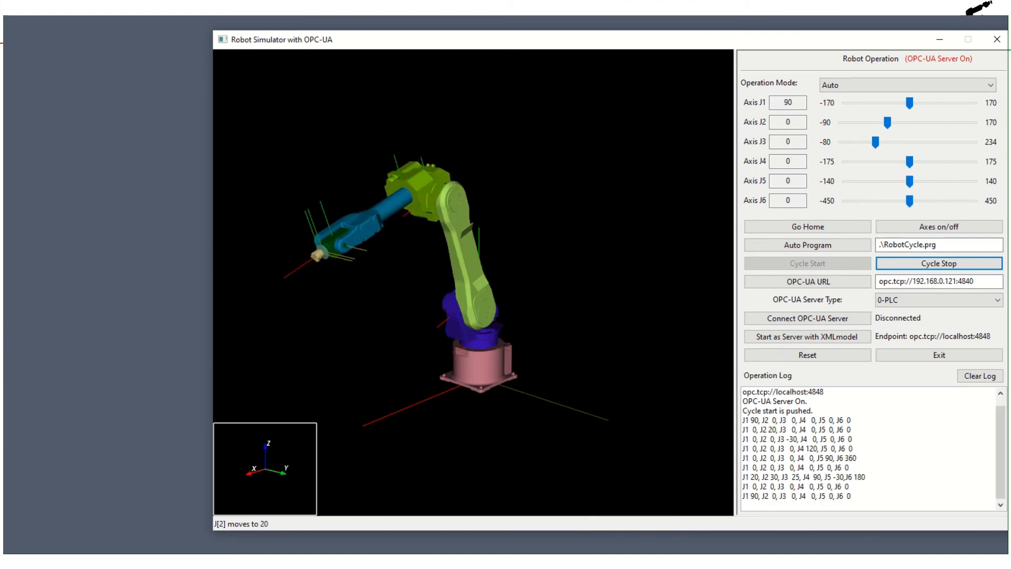
- Switch to UaExpert, restore it from full screen, and place its window beside the simulator's operation controls
left_click(264, 564)
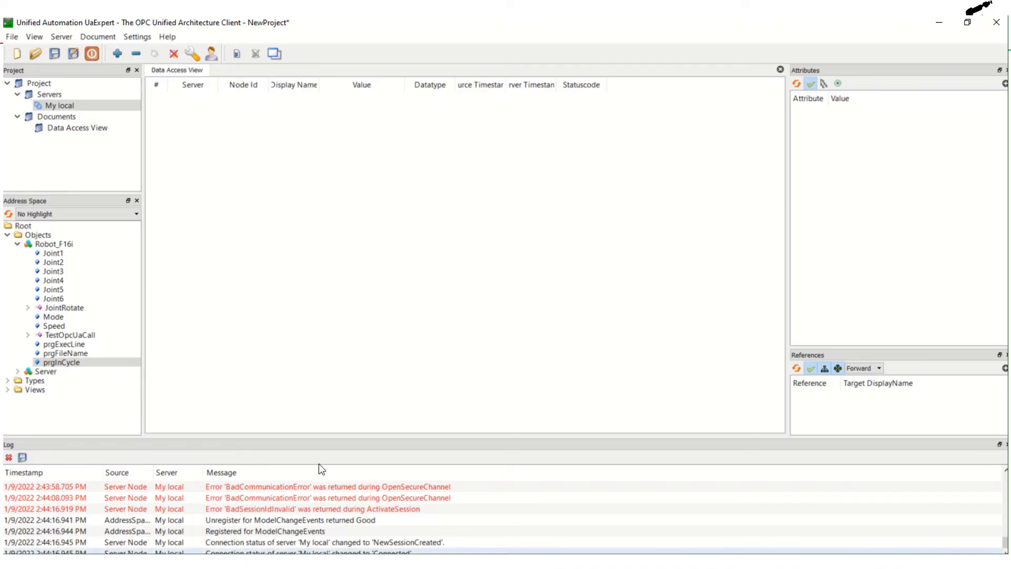
left_click(967, 21)
left_click_drag(496, 59, 433, 56)
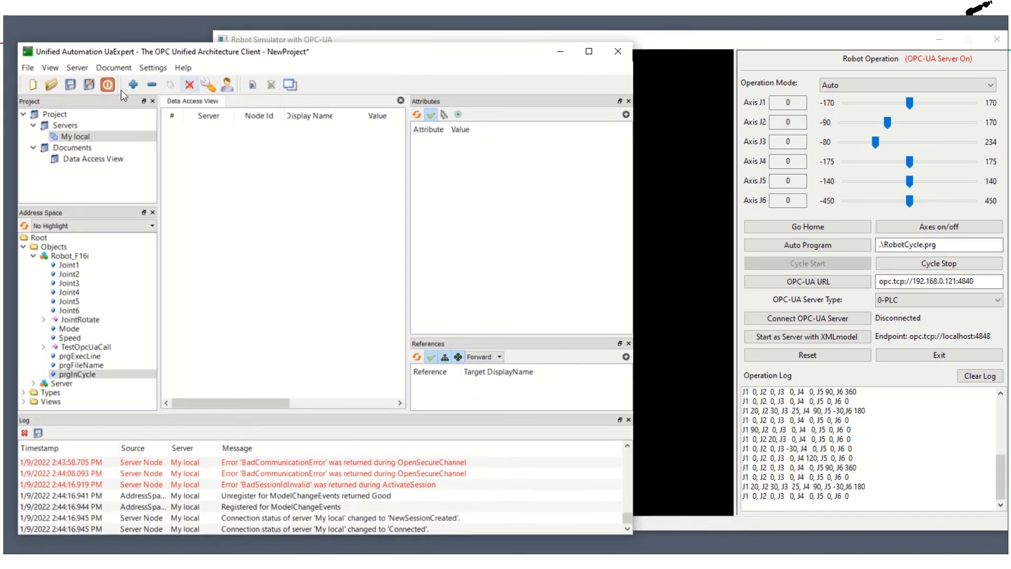
- Disconnect the client from the My local server
left_click(79, 135)
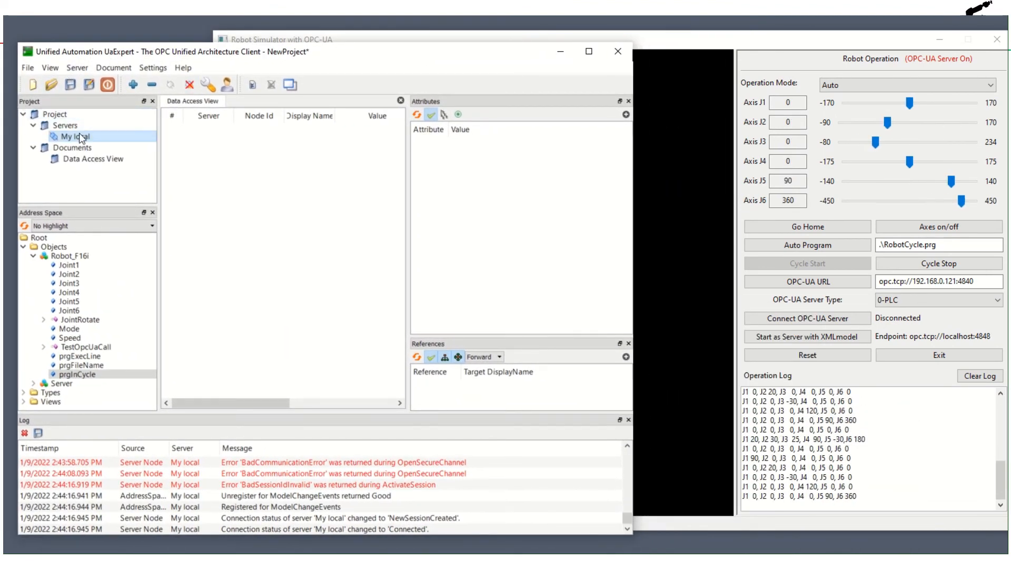
right_click(78, 138)
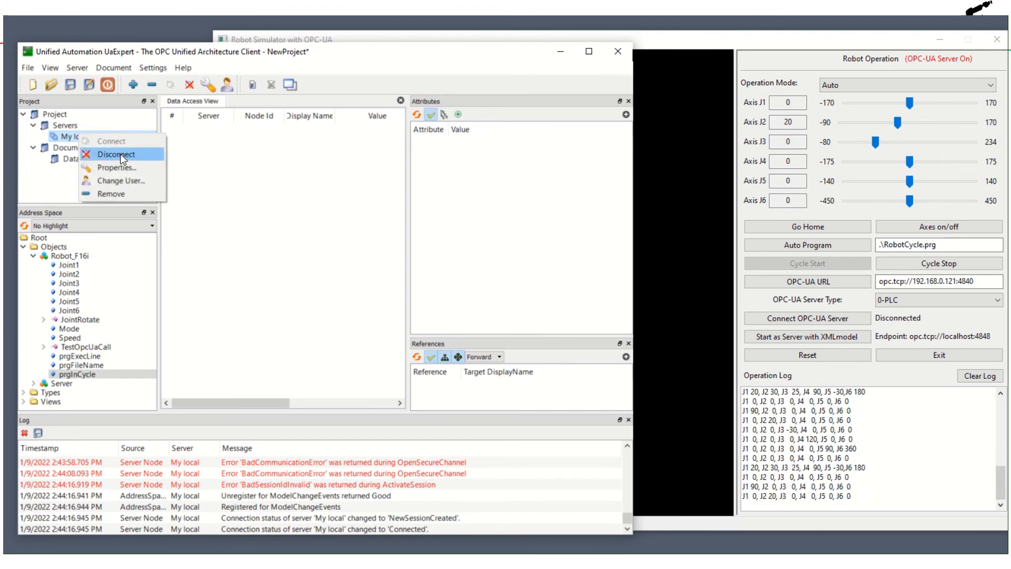
left_click(120, 153)
- Check the endpoint URL in the My local server's properties and close the settings without changing anything
right_click(71, 136)
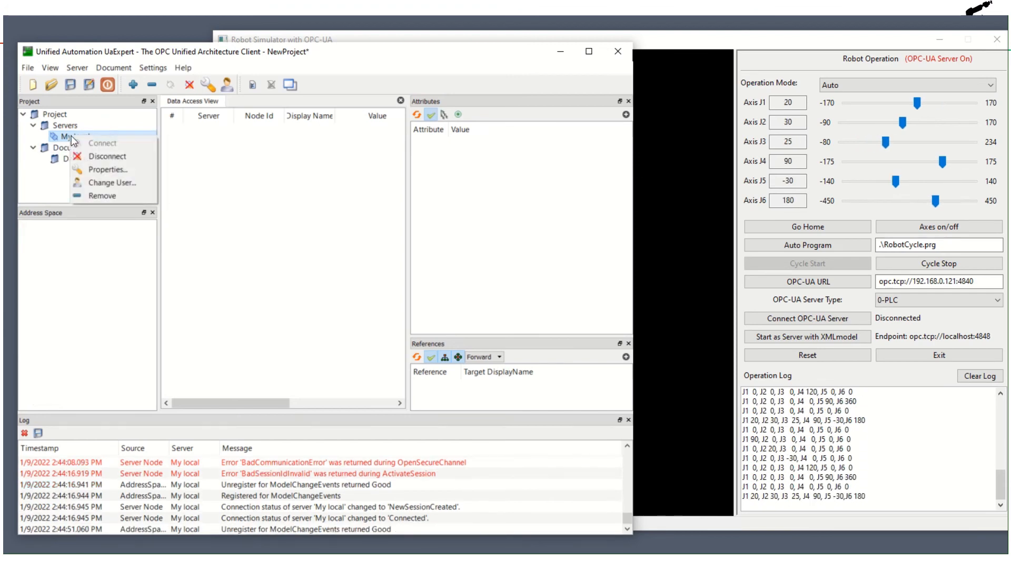
left_click(109, 171)
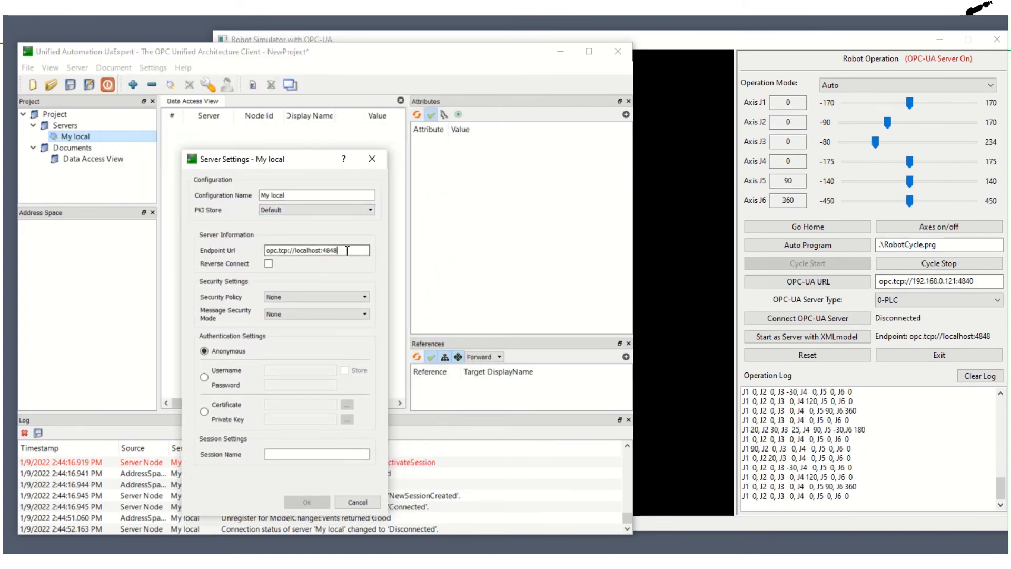
left_click_drag(346, 249, 279, 251)
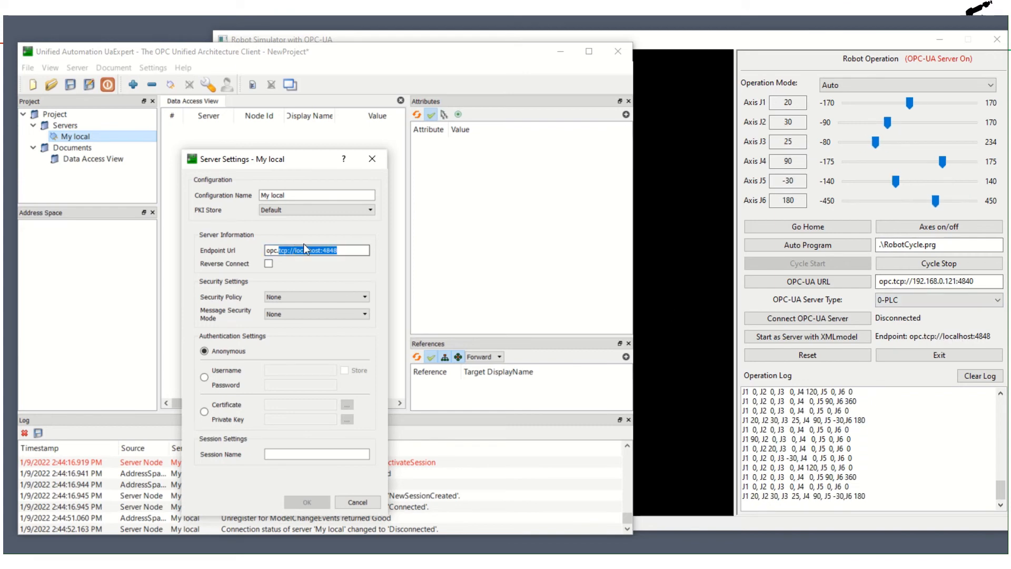
left_click(371, 159)
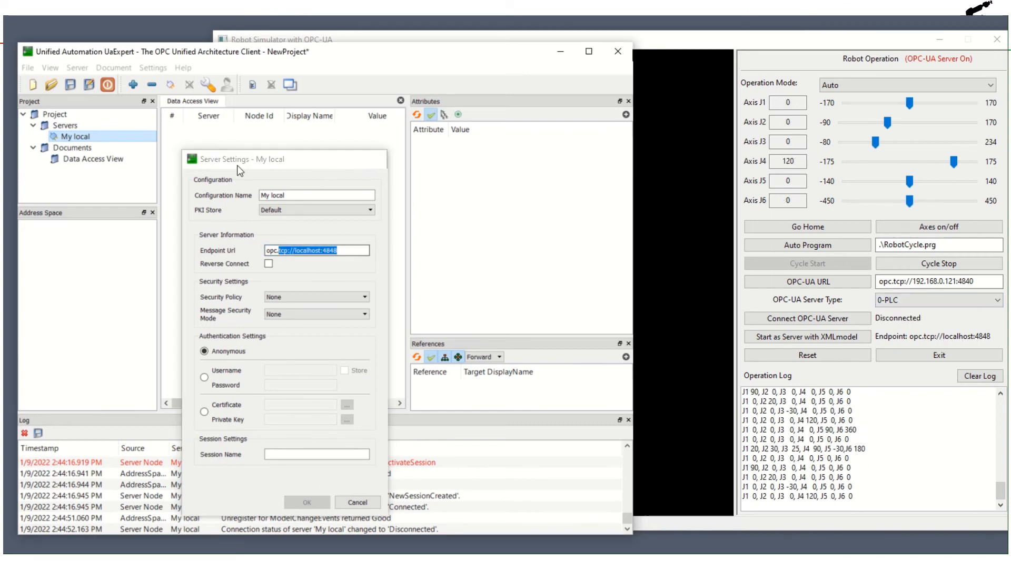
- Connect to the My local server and expand the Robot_F16i object under Objects in the address space
right_click(75, 137)
left_click(105, 142)
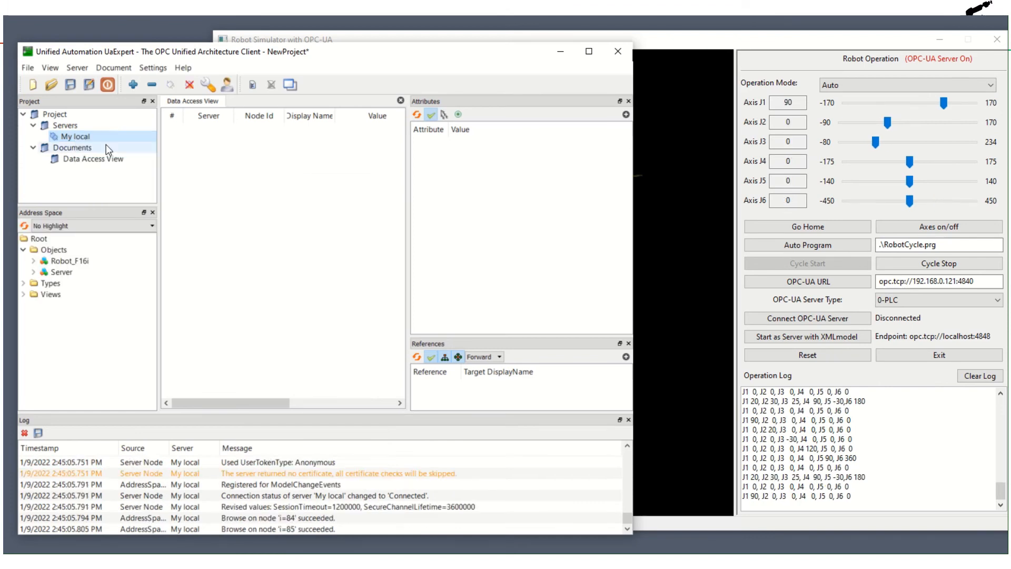
left_click(55, 249)
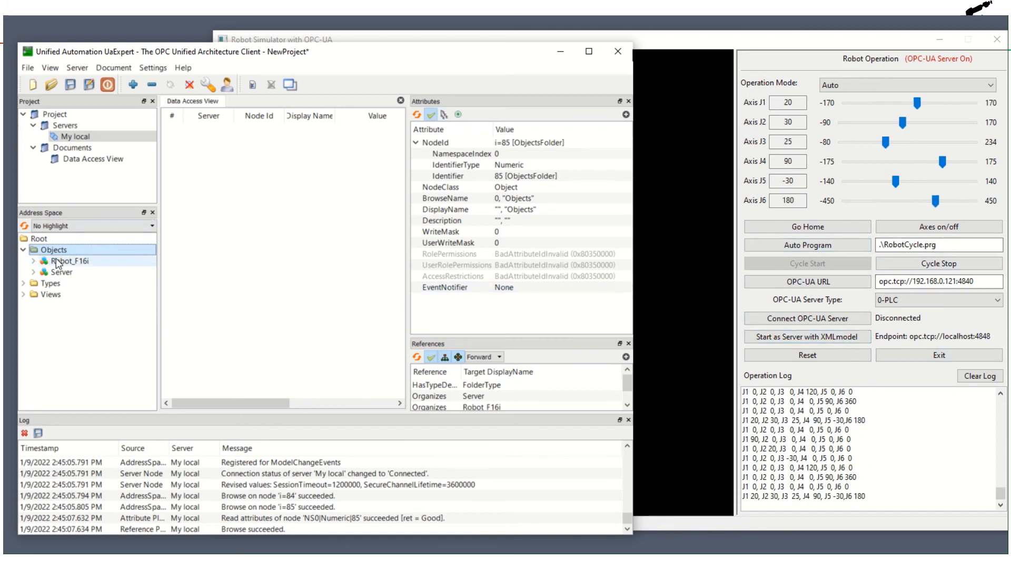
left_click(31, 261)
- Examine the attributes of Robot_F16i's Joint1, Joint6, Mode, Speed, prgExecLine, prgFileName and prgInCycle variables
left_click(67, 262)
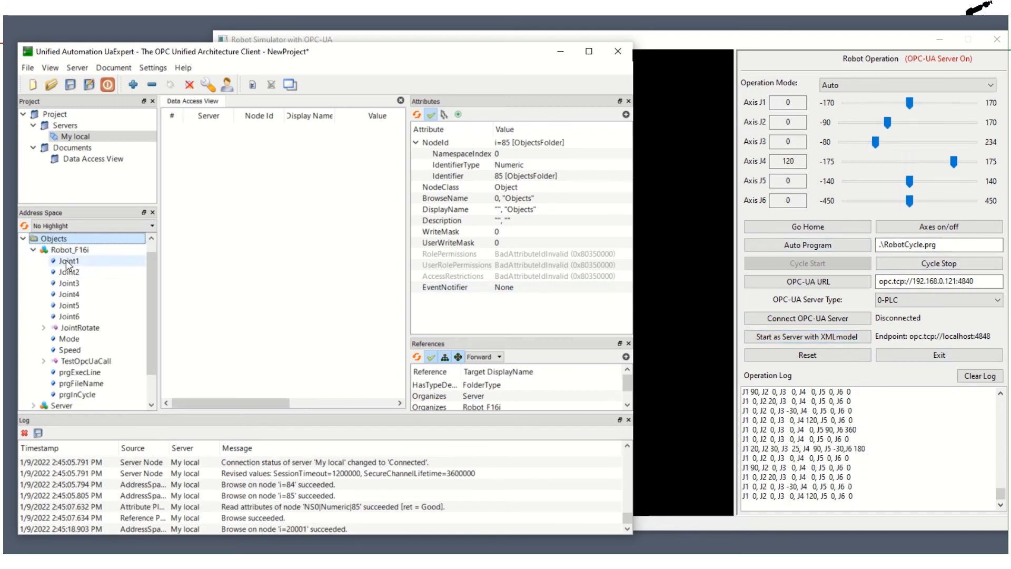
left_click(69, 316)
scroll(72, 313, "down", 1)
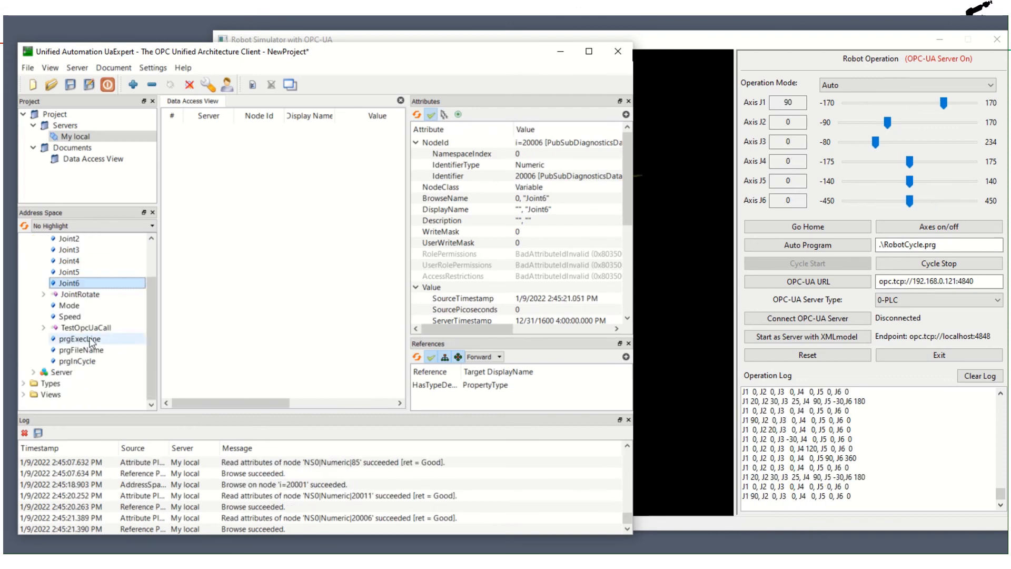
left_click(70, 305)
left_click(70, 316)
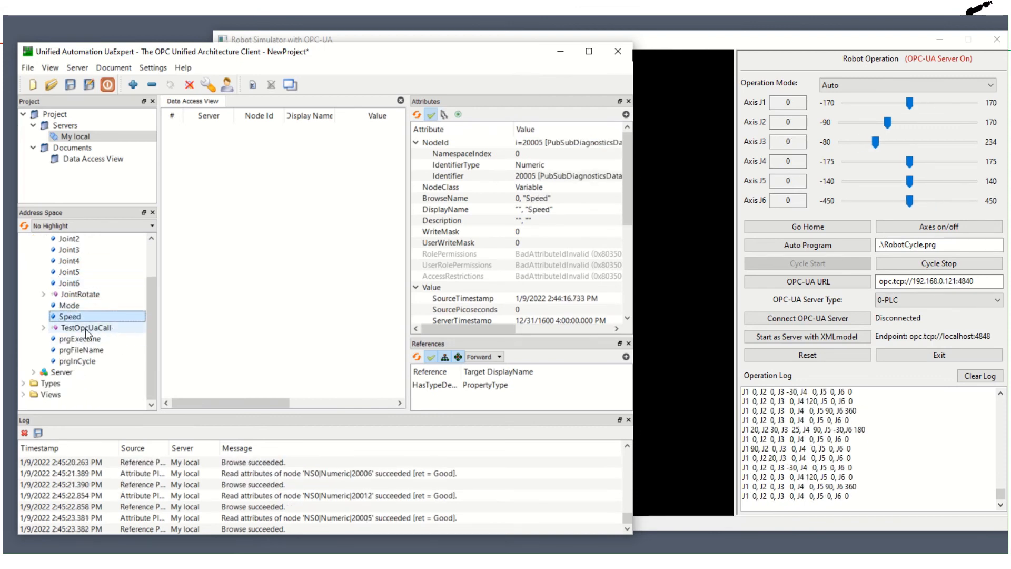
left_click(80, 340)
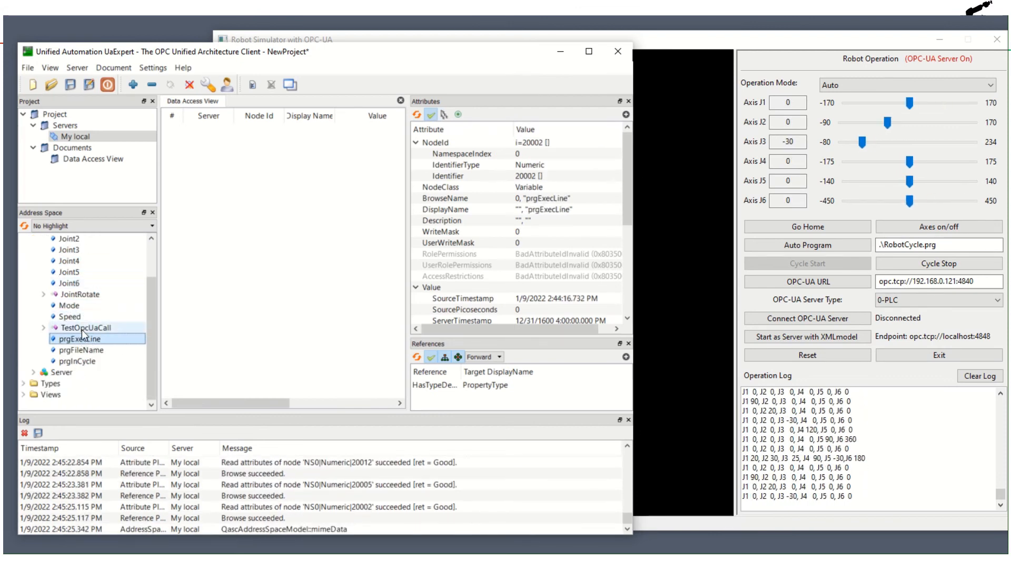
left_click(78, 351)
left_click(81, 360)
left_click(81, 350)
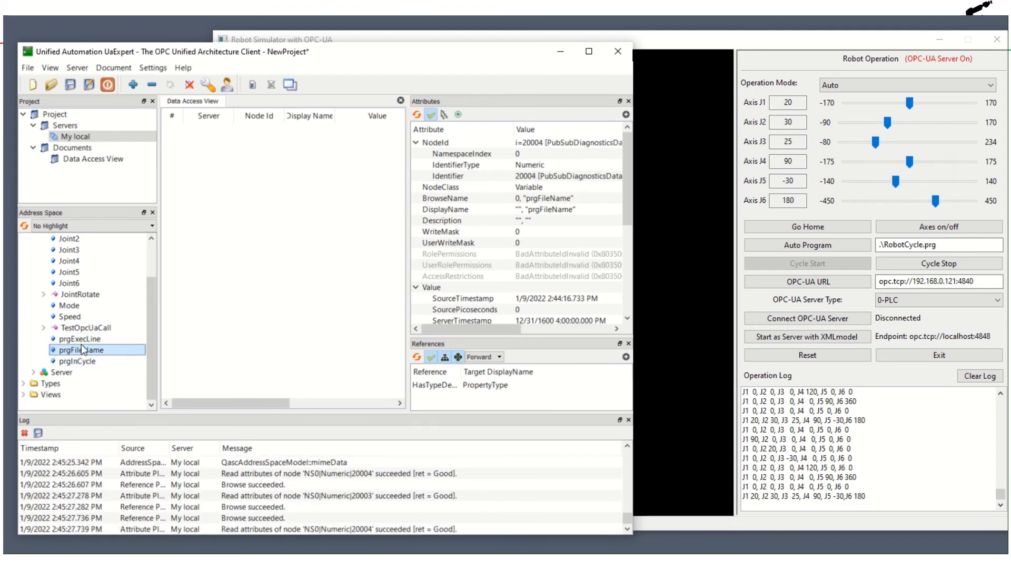
left_click(83, 340)
left_click(89, 348)
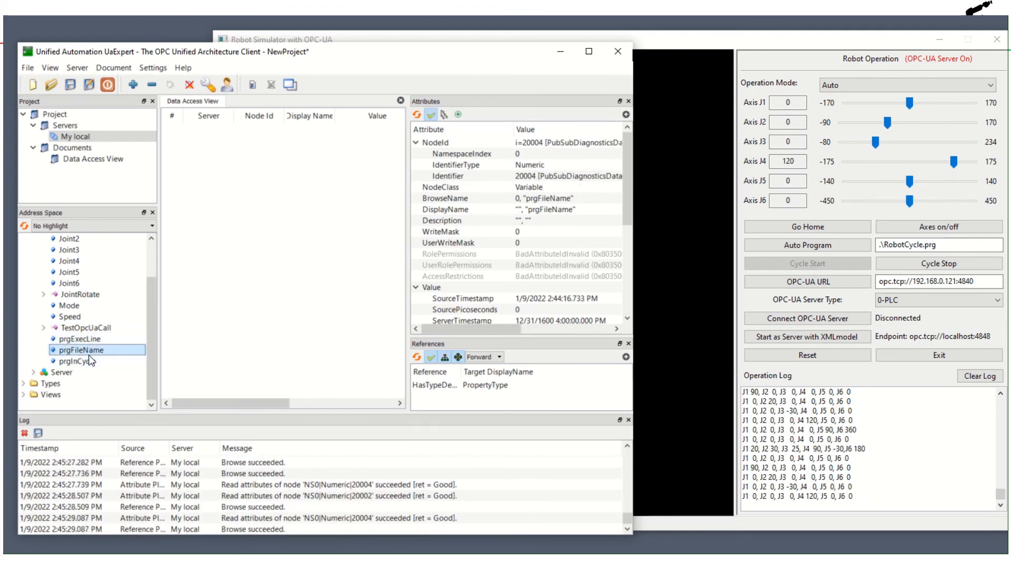
left_click(85, 361)
left_click(88, 339)
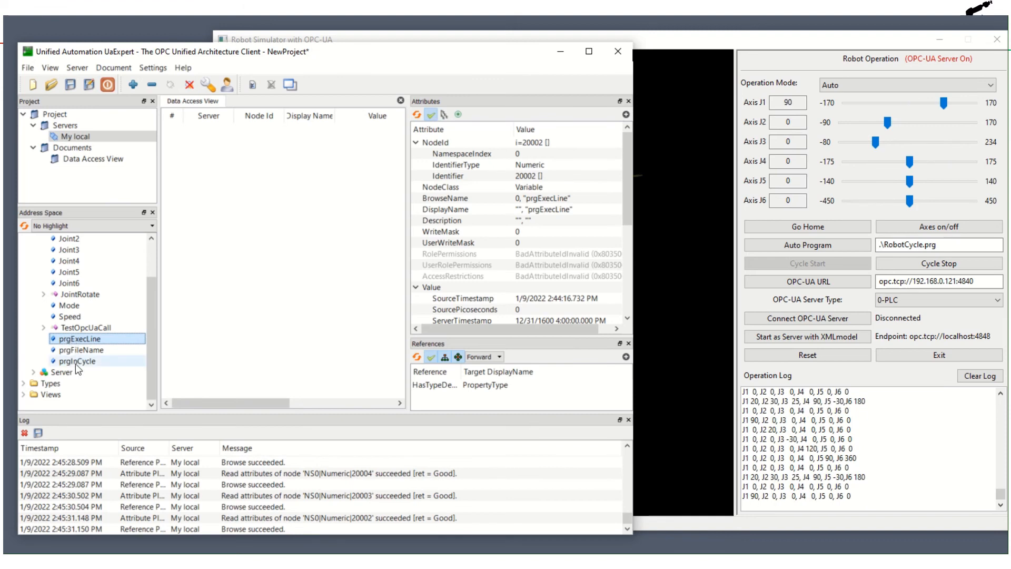
- Examine the prgInCycle variable and the TestOpcUaCall and JointRotate methods, including TestOpcUaCall's child properties
left_click(81, 362)
left_click(43, 327)
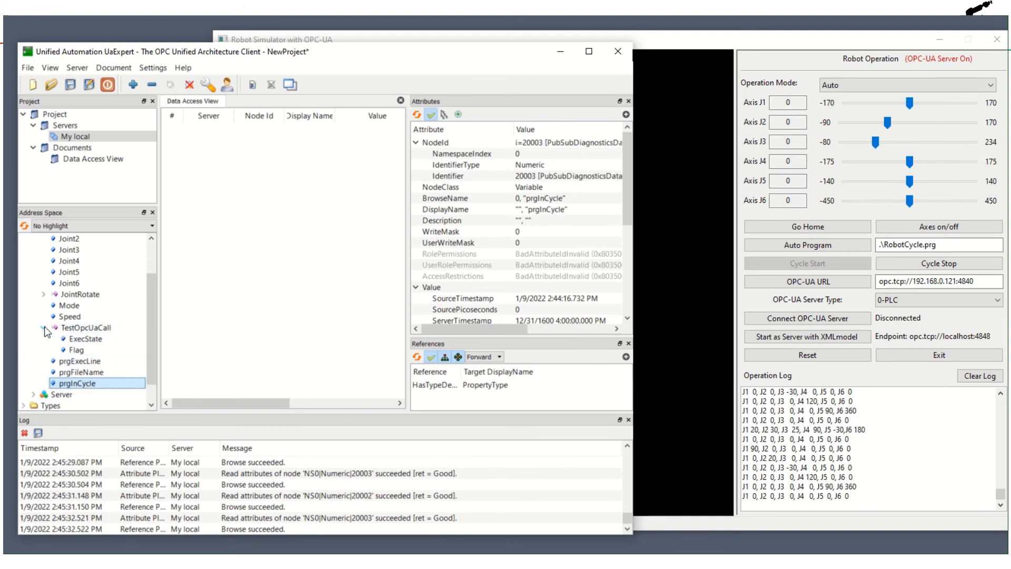
left_click(80, 327)
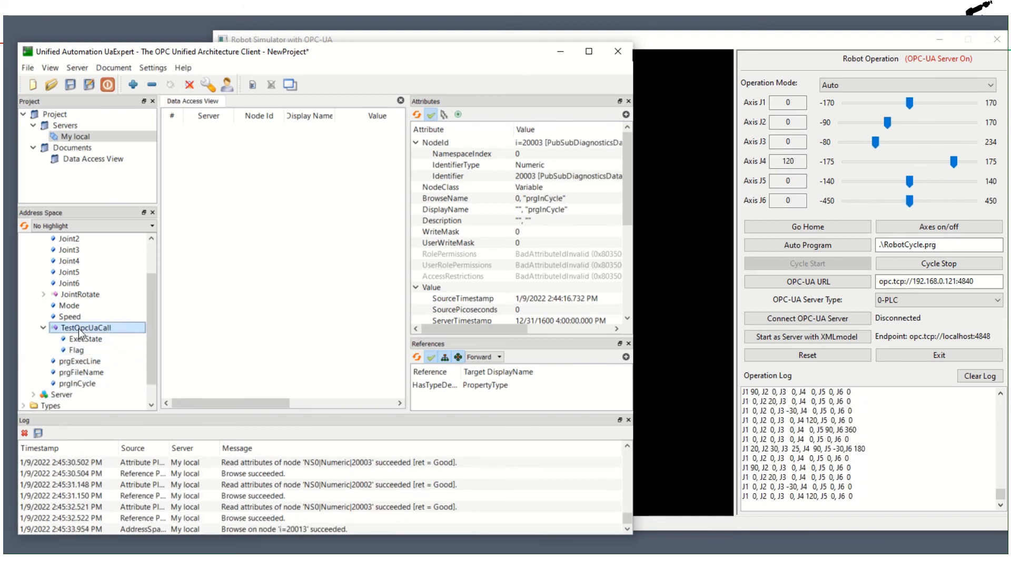
left_click(43, 327)
left_click(47, 295)
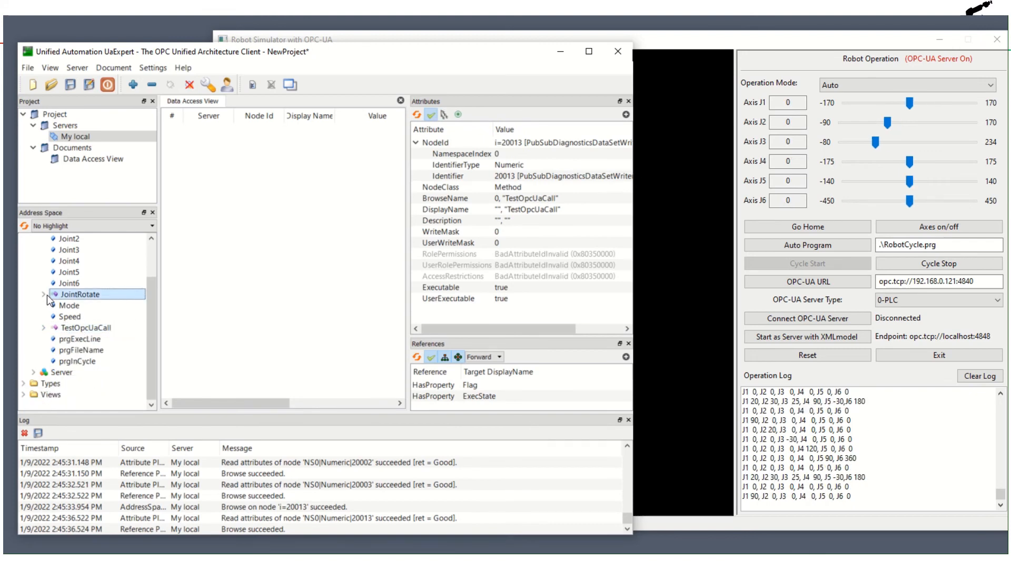
left_click(44, 295)
left_click(43, 294)
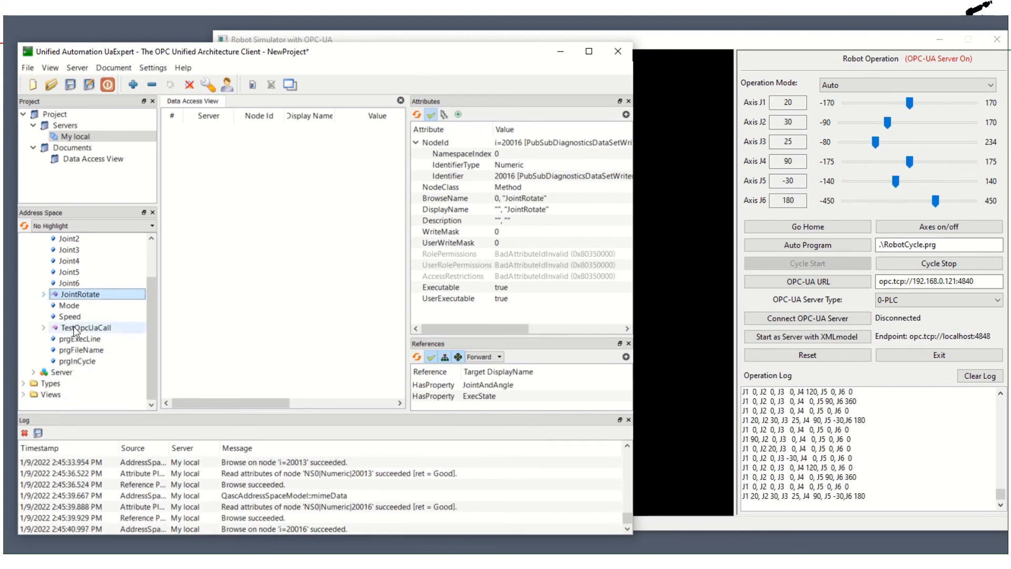
- Add the Robot_F16i variables Joint1 through Joint6 to the Data Access View for monitoring
scroll(84, 292, "up", 2)
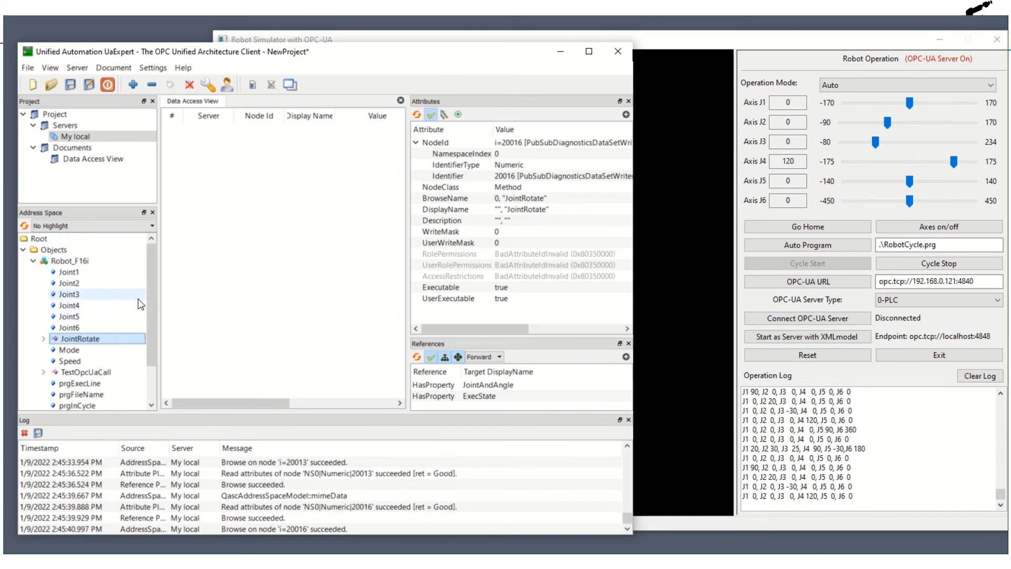
left_click_drag(68, 271, 386, 180)
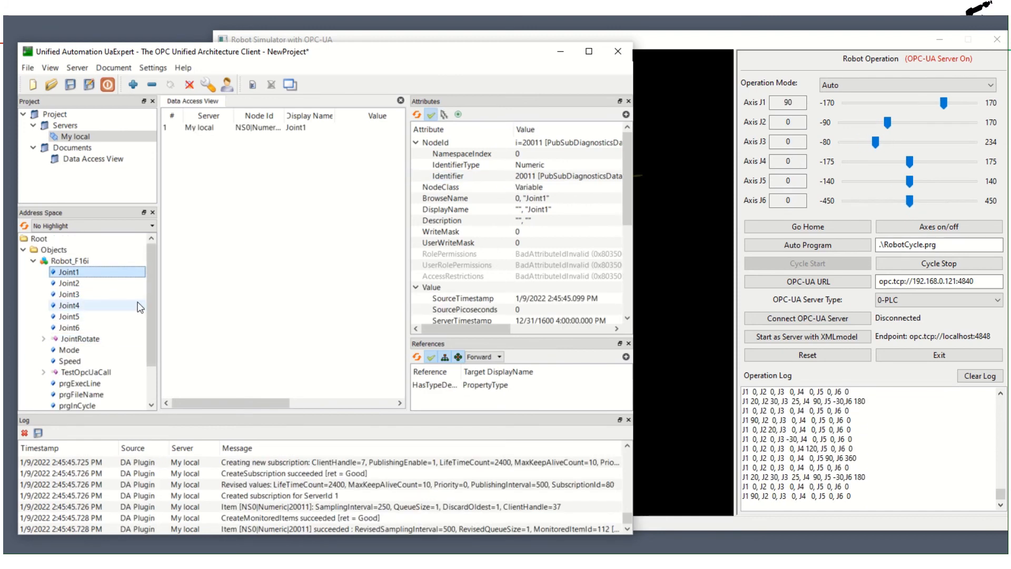
left_click_drag(82, 282, 250, 251)
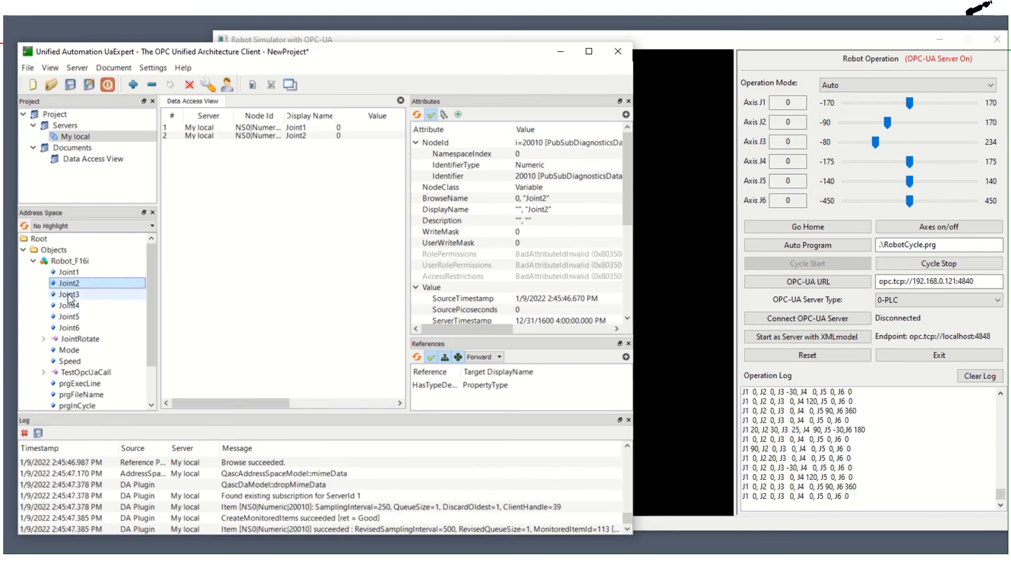
left_click_drag(69, 293, 250, 253)
left_click_drag(75, 306, 182, 282)
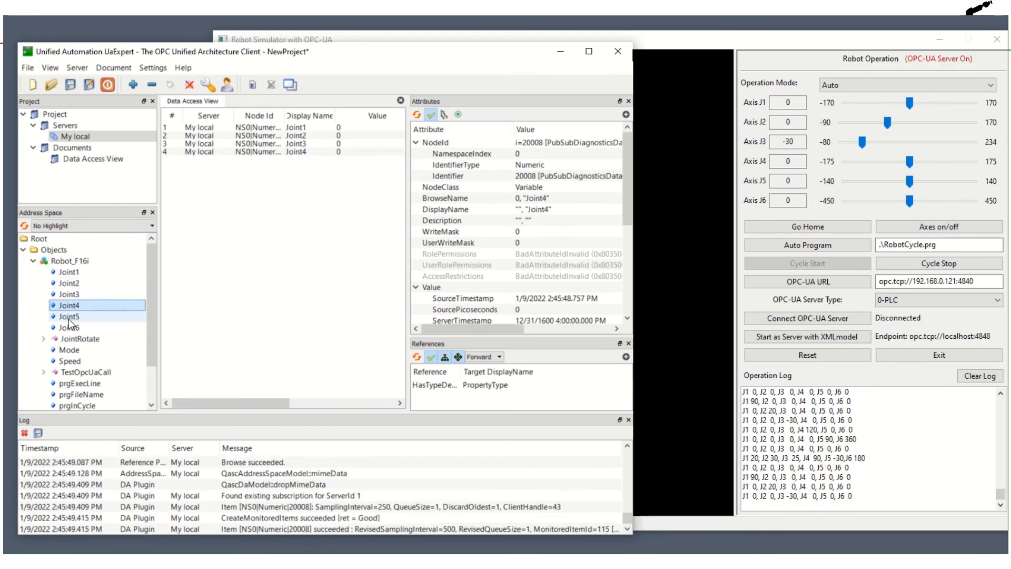
left_click_drag(69, 317, 448, 213)
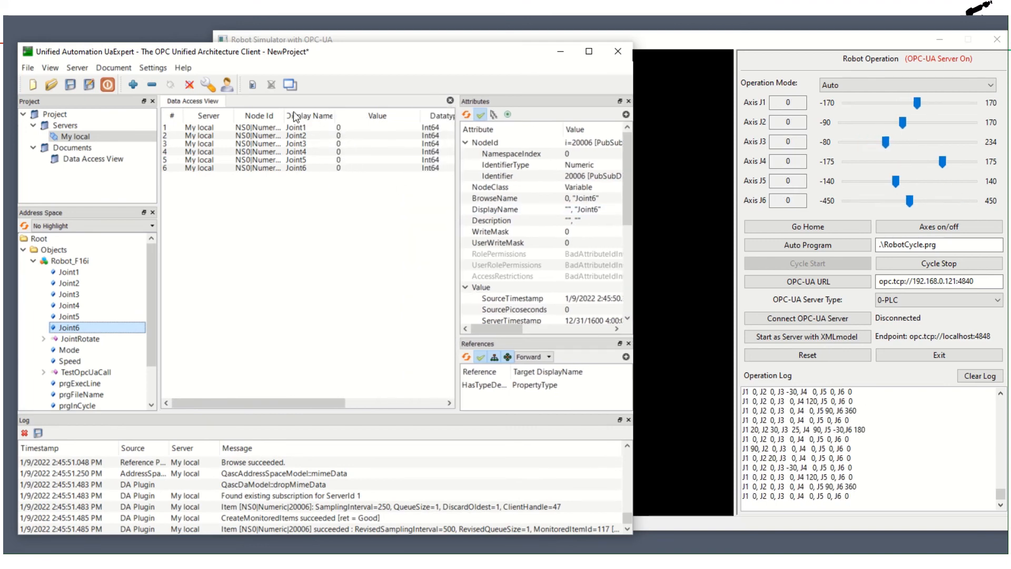
- Narrow the UaExpert window and move it aside so the joint values and the simulated robot are visible together
mouse_move(283, 116)
left_mouse_down()
mouse_move(321, 117)
mouse_move(268, 118)
left_mouse_up()
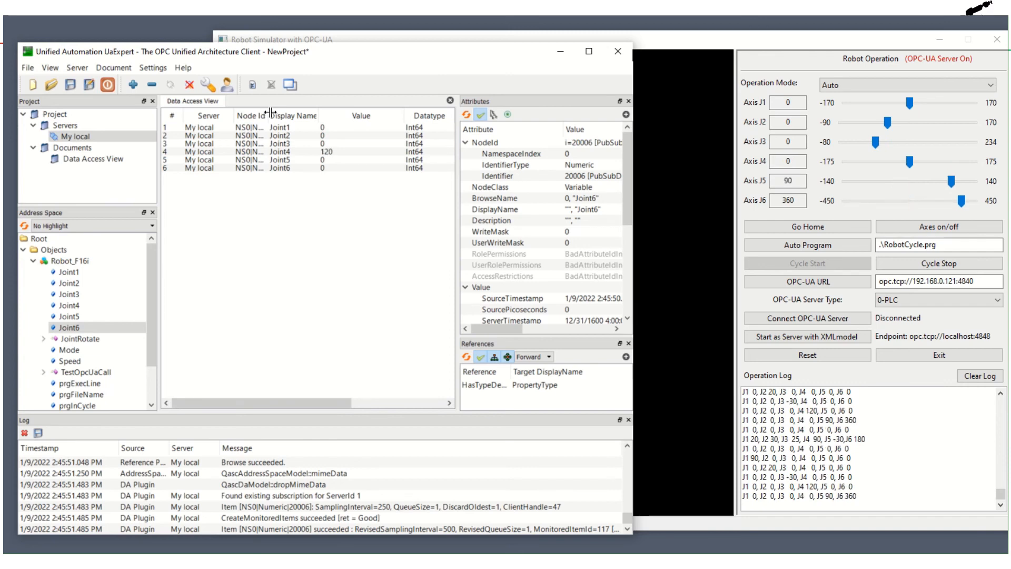
mouse_move(269, 116)
left_mouse_down()
mouse_move(333, 117)
mouse_move(281, 118)
left_mouse_up()
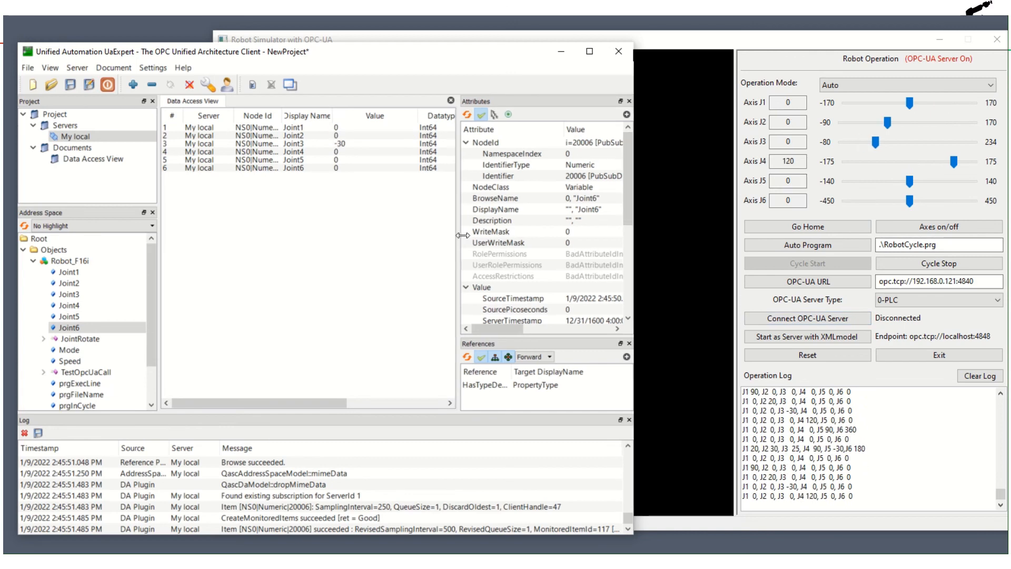
left_click_drag(632, 234, 538, 241)
left_click_drag(537, 240, 533, 158)
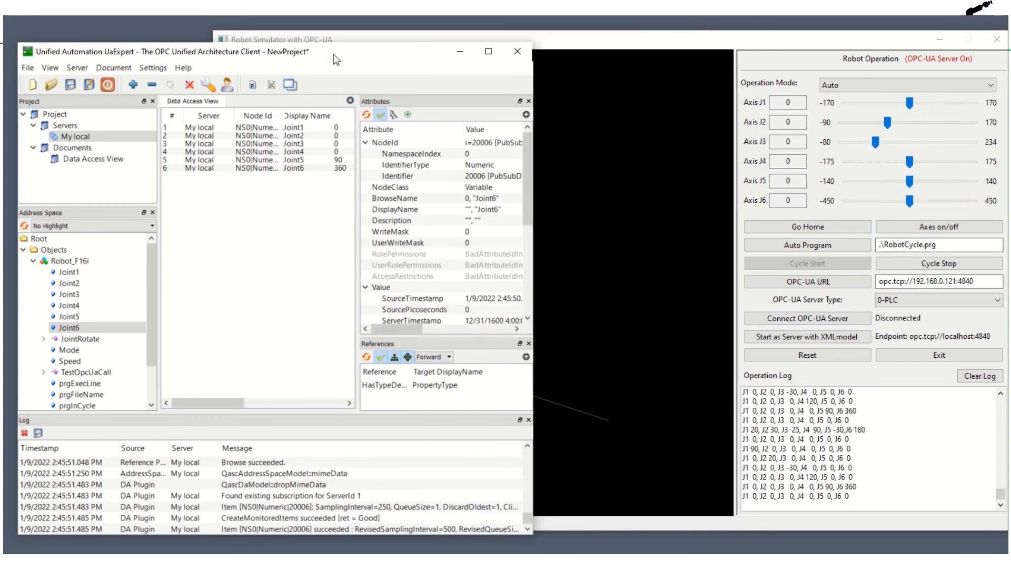
left_click_drag(334, 53, 207, 69)
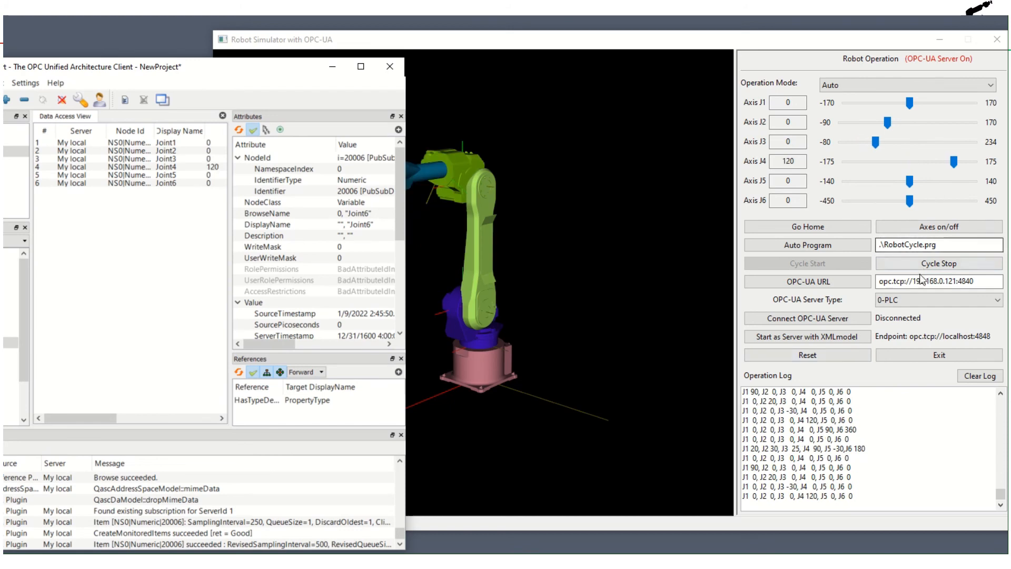
- In the robot simulator, stop the running cycle and set the operation mode to Manual, keeping UaExpert's joint values in view
left_click(938, 263)
left_click(135, 361)
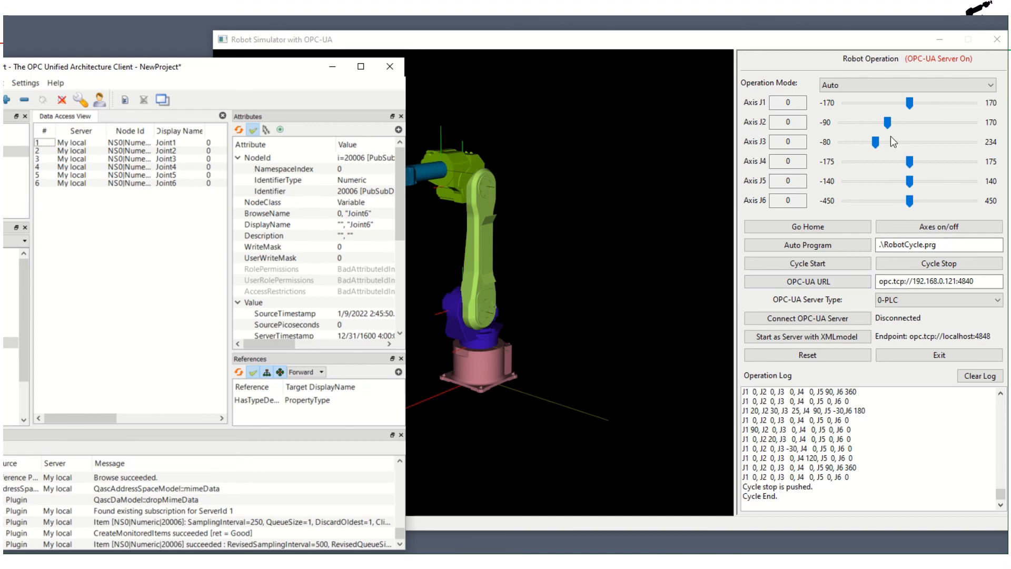
left_click(942, 88)
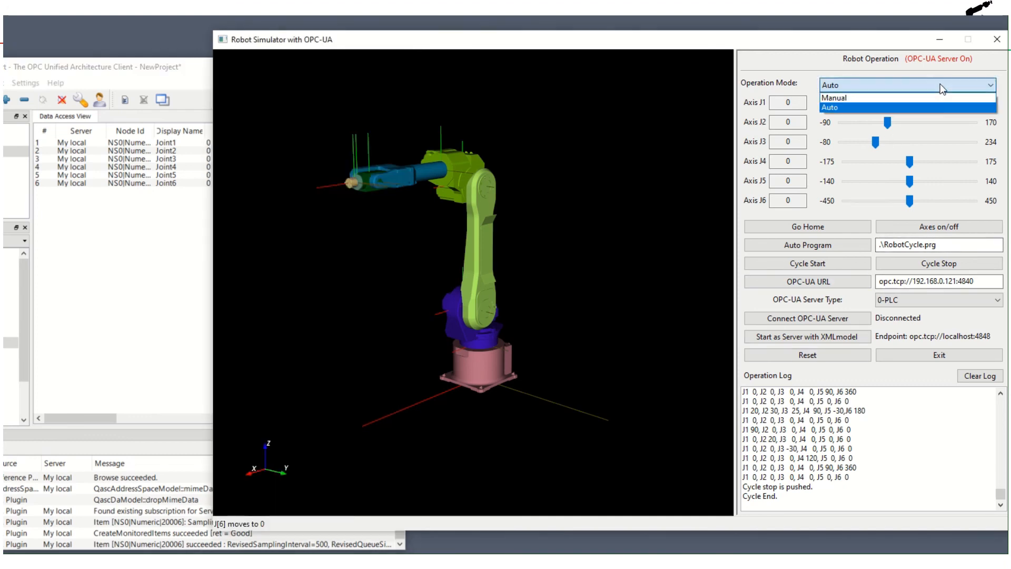
left_click(858, 99)
left_click(196, 309)
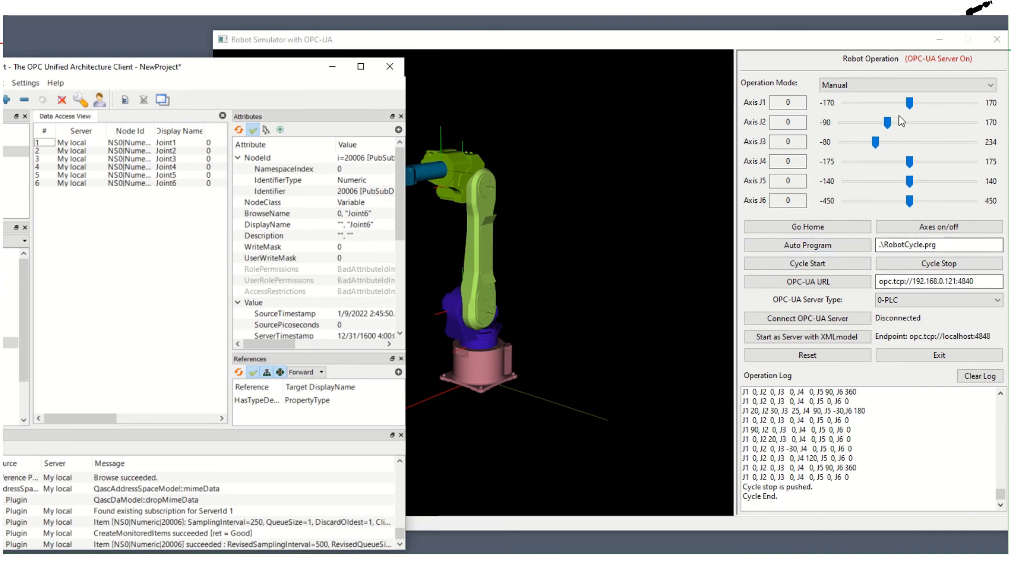
- Jog the simulated robot's axes to J1 60, J2 34, J4 -5, J5 5 and J6 -278, comparing them with UaExpert's monitored joint values
left_click_drag(909, 103, 932, 110)
left_click_drag(542, 43, 565, 53)
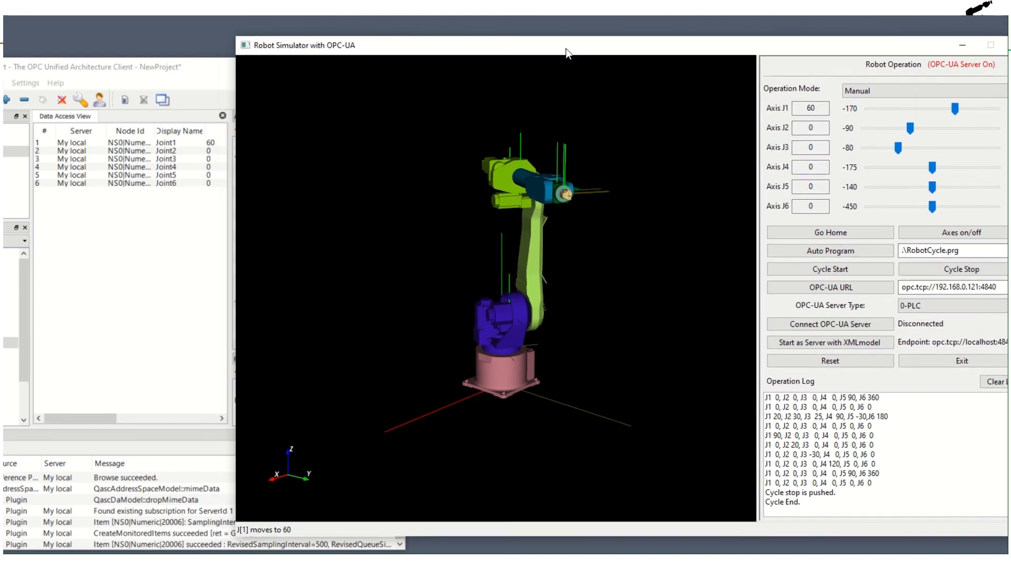
left_click_drag(910, 133, 891, 211)
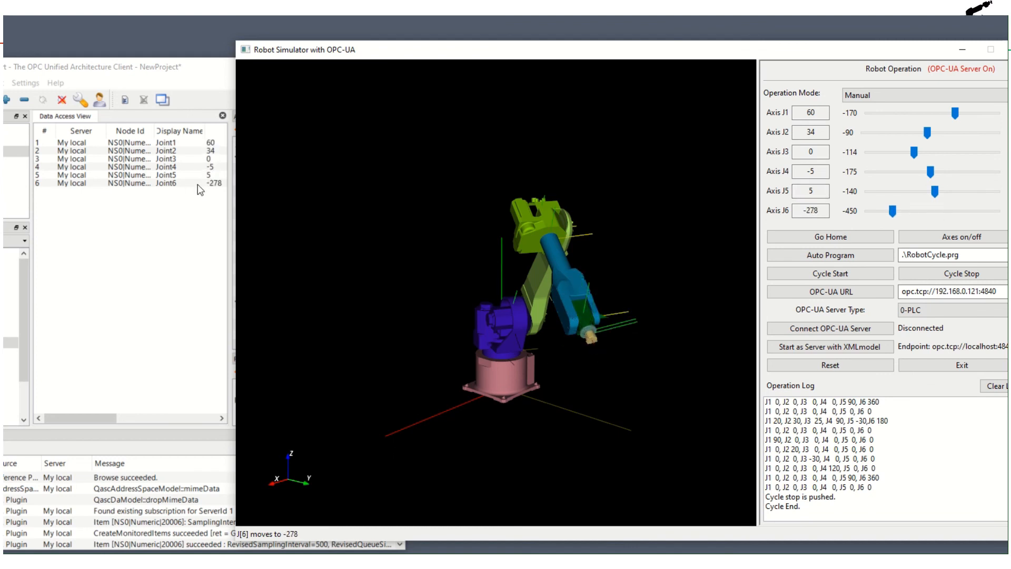
left_click(161, 299)
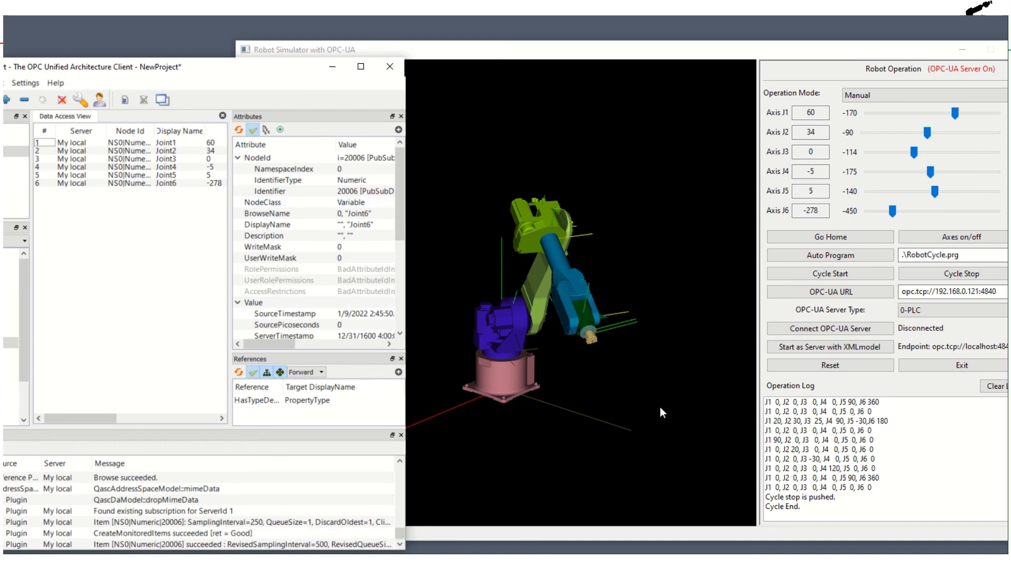
left_click(577, 47)
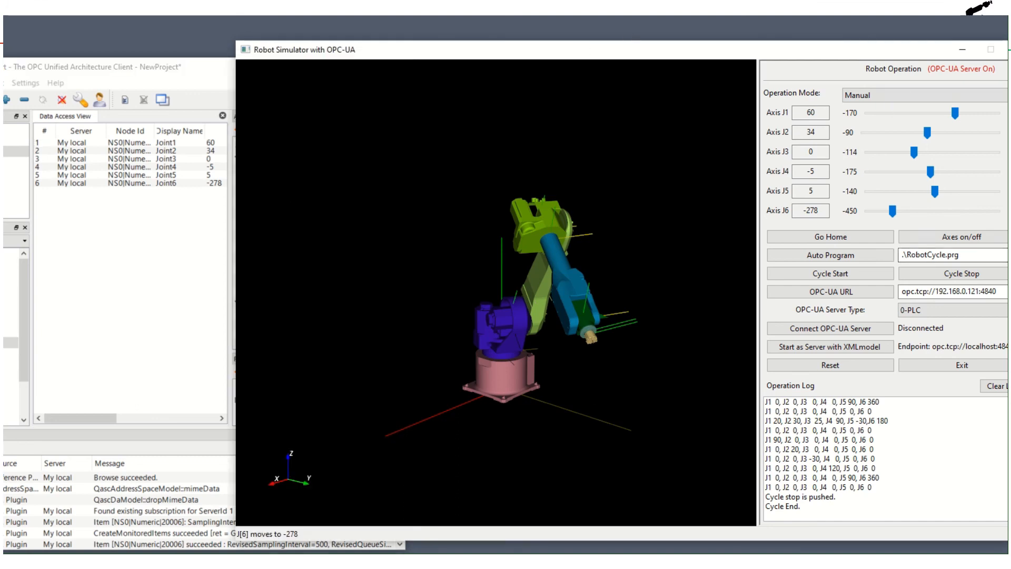